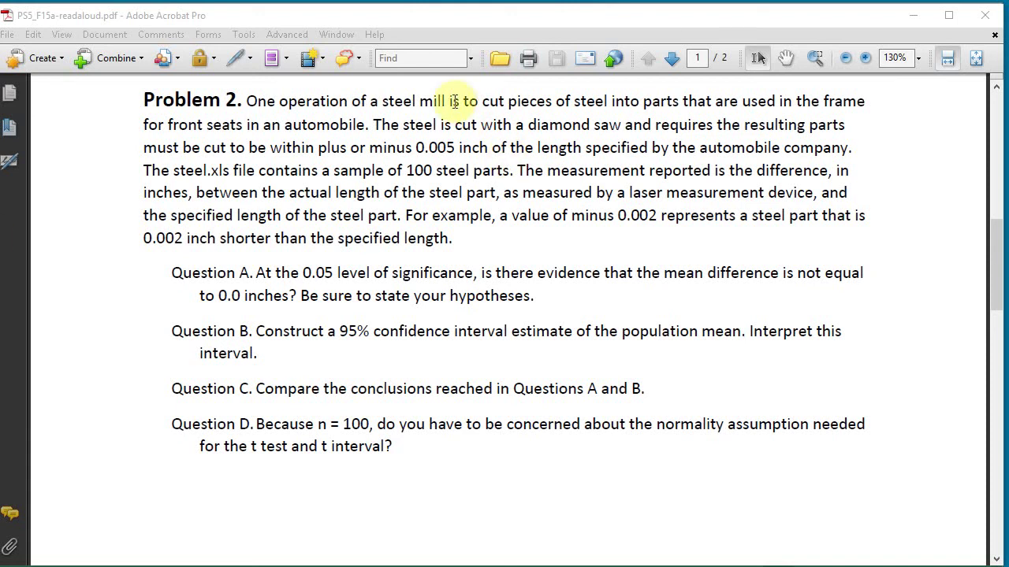
- Have Acrobat read aloud the Problem 2 paragraph about steel-part cutting errors
{"action": "left_click", "coordinate": [406, 102]}
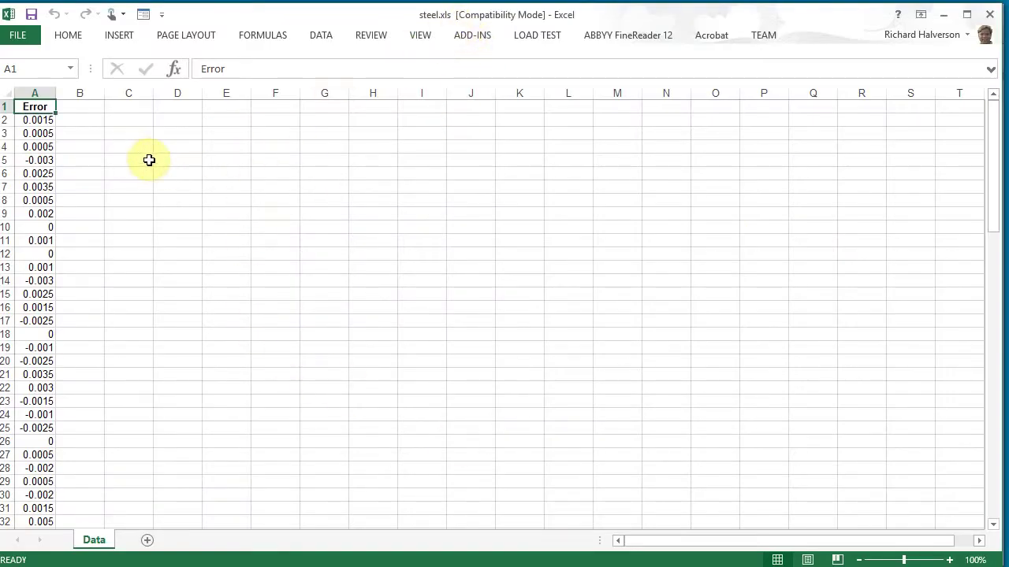
- Check the Error values in column A, including the zeros in A10 and A12, then return to the PDF
{"action": "left_click", "coordinate": [39, 147]}
{"action": "left_click", "coordinate": [38, 173]}
{"action": "scroll", "coordinate": [54, 226], "scroll_direction": "down", "scroll_amount": 1}
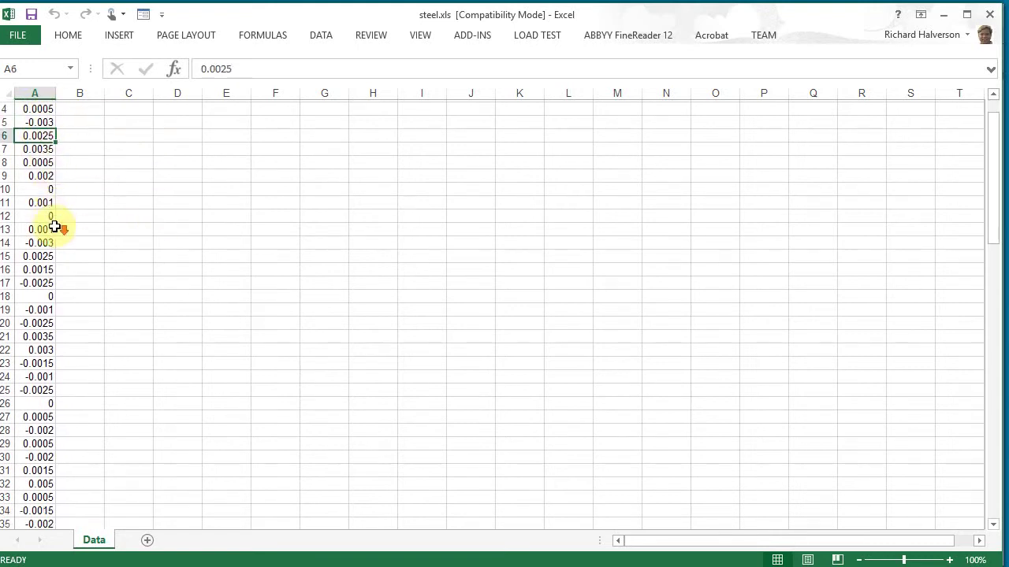
{"action": "scroll", "coordinate": [55, 223], "scroll_direction": "up", "scroll_amount": 1}
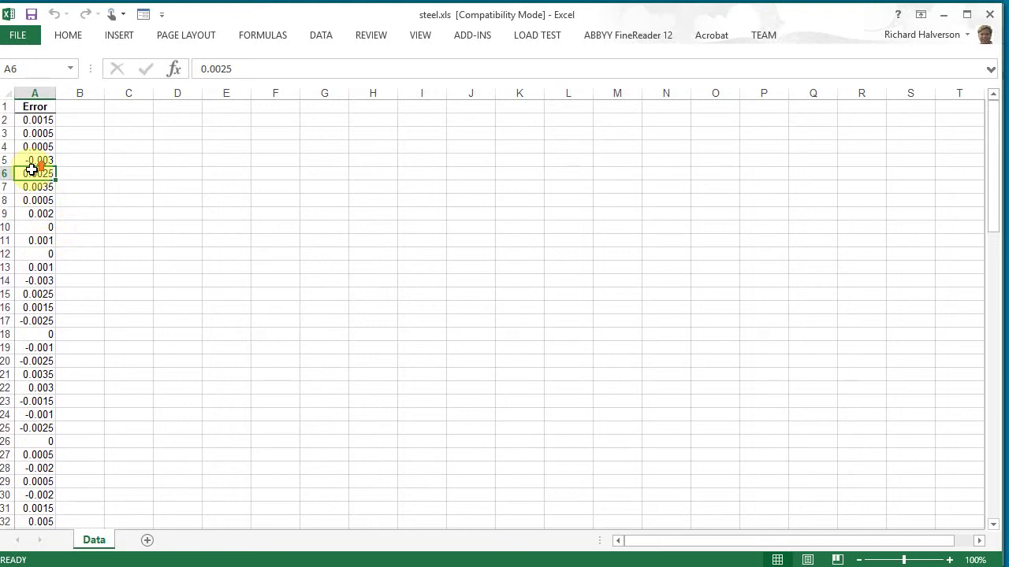
{"action": "left_click", "coordinate": [38, 223]}
{"action": "left_click", "coordinate": [27, 254]}
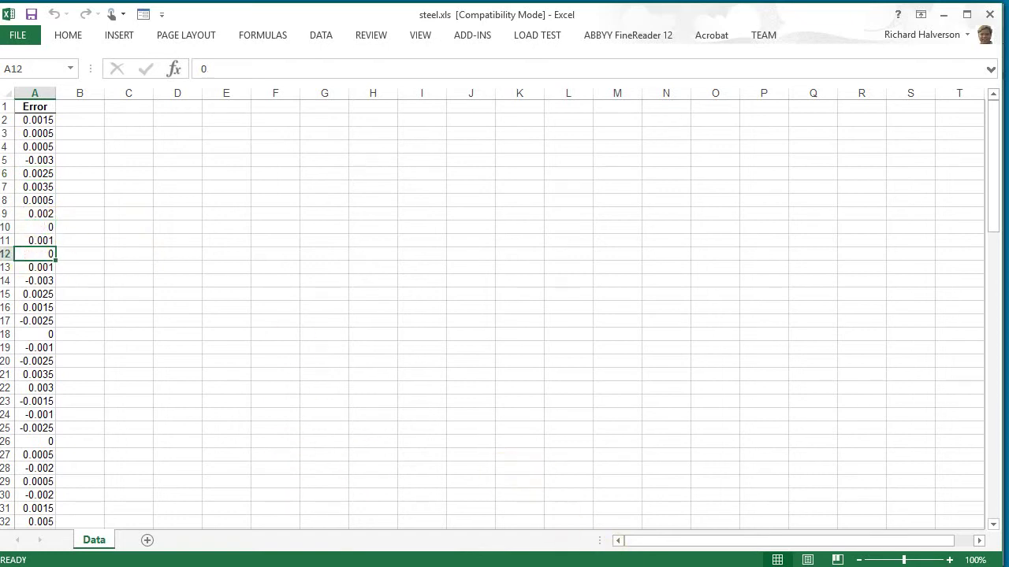
{"action": "key", "text": "alt+Tab"}
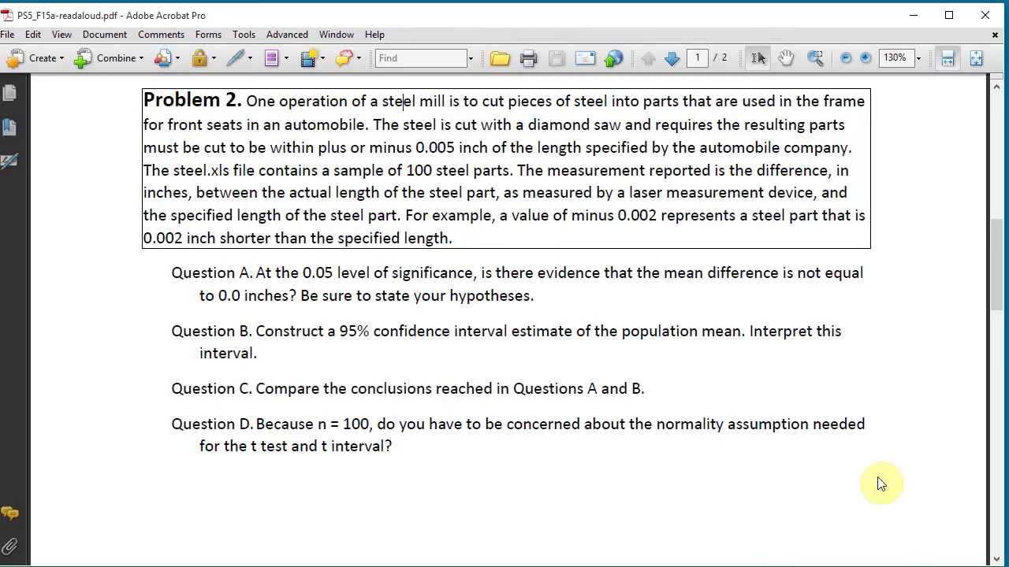
- Listen to Question A read aloud, then return to the steel.xls workbook
{"action": "left_click", "coordinate": [353, 272]}
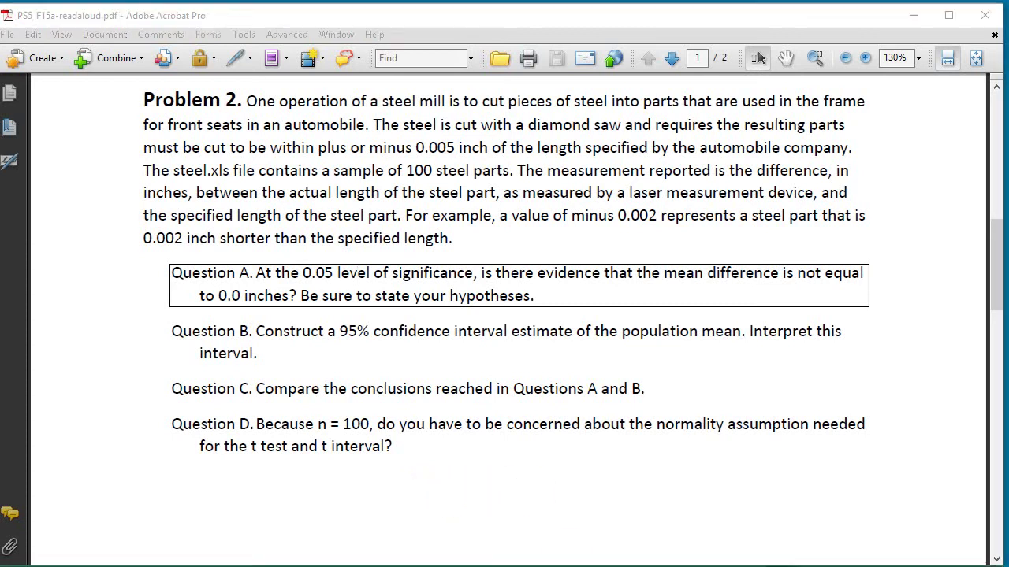
{"action": "key", "text": "alt+Tab"}
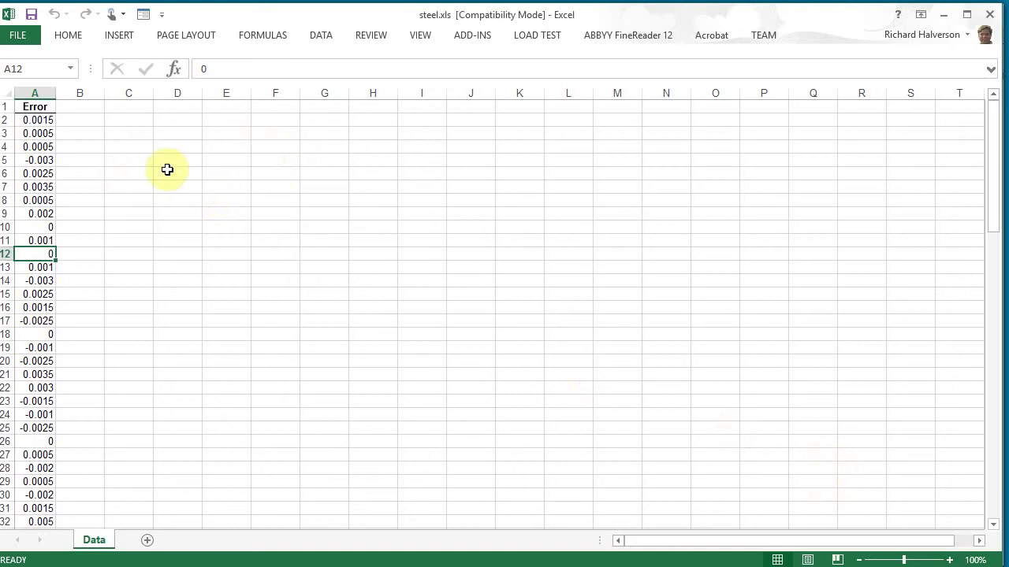
- Paste 'μ = mean difference, H0: μ = 0, H1: μ ≠ 0' into C4 and zoom to 160%
{"action": "left_click", "coordinate": [141, 147]}
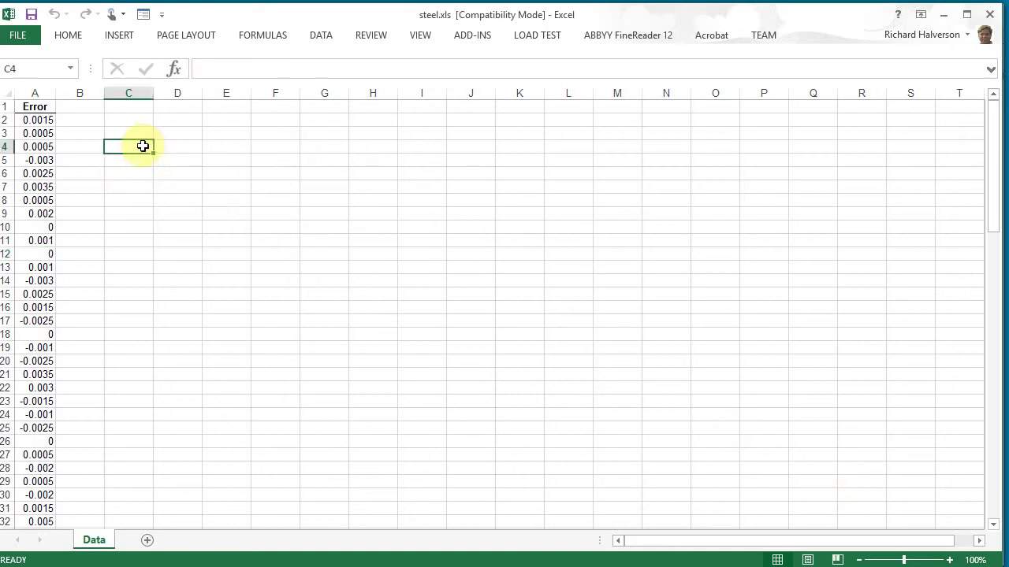
{"action": "type", "text": "μ = mean difference. H0: μ = 0, H1: μ ≠ 0"}
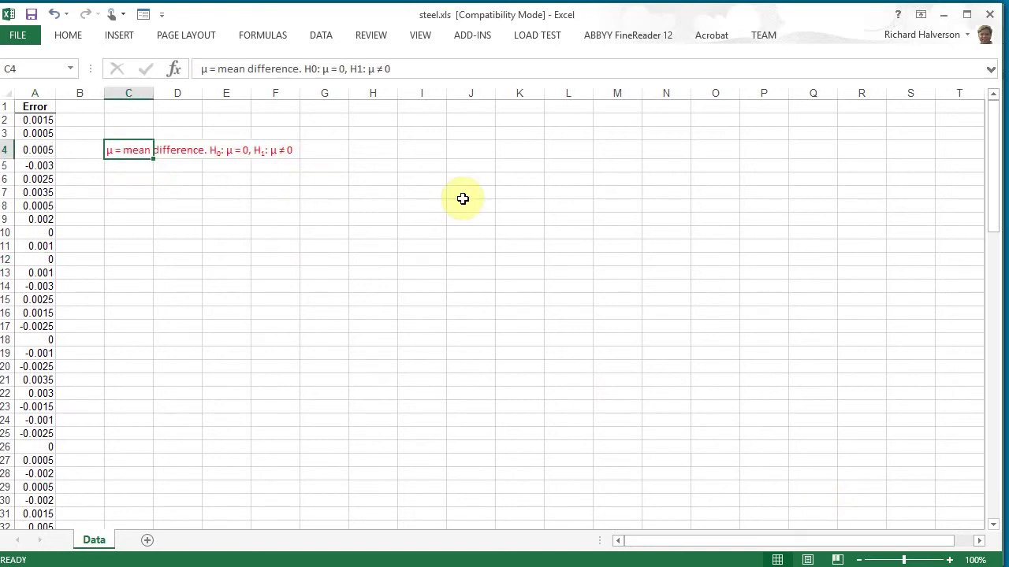
{"action": "left_click", "coordinate": [950, 560]}
{"action": "left_click", "coordinate": [950, 560]}
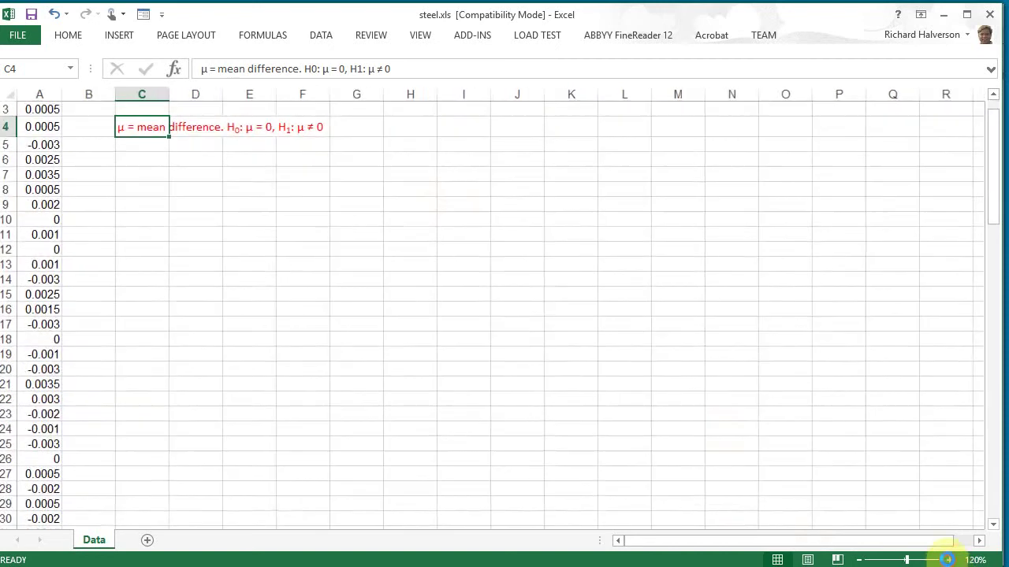
{"action": "left_click", "coordinate": [950, 560]}
{"action": "left_click", "coordinate": [949, 561]}
{"action": "left_click", "coordinate": [950, 560]}
{"action": "left_click", "coordinate": [949, 560]}
{"action": "scroll", "coordinate": [388, 297], "scroll_direction": "up", "scroll_amount": 1}
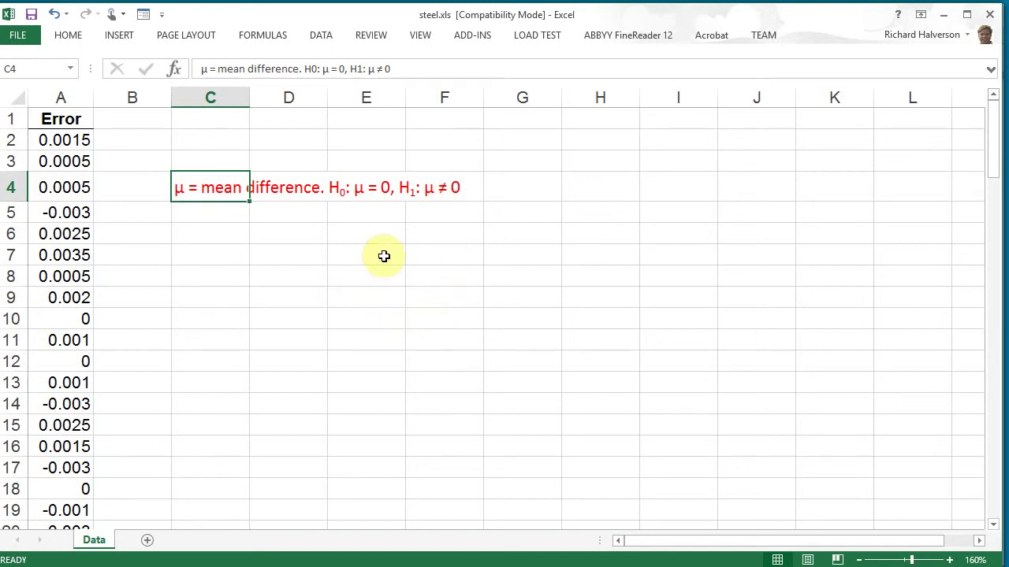
{"action": "left_click", "coordinate": [472, 37]}
- Choose PHStat's One-Sample t Test for the Mean, sigma unknown
{"action": "left_click", "coordinate": [38, 53]}
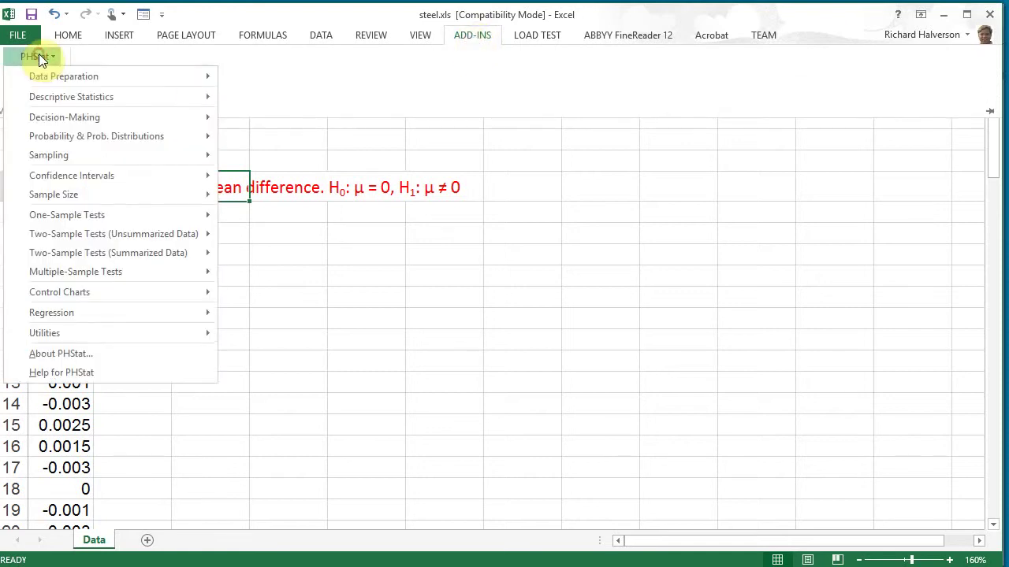
{"action": "mouse_move", "coordinate": [54, 85]}
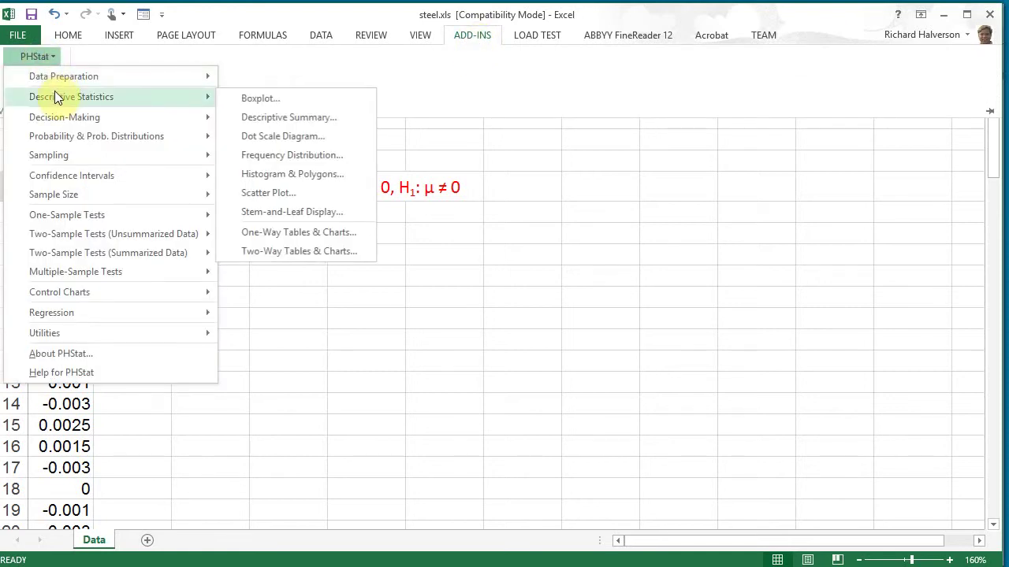
{"action": "mouse_move", "coordinate": [115, 222]}
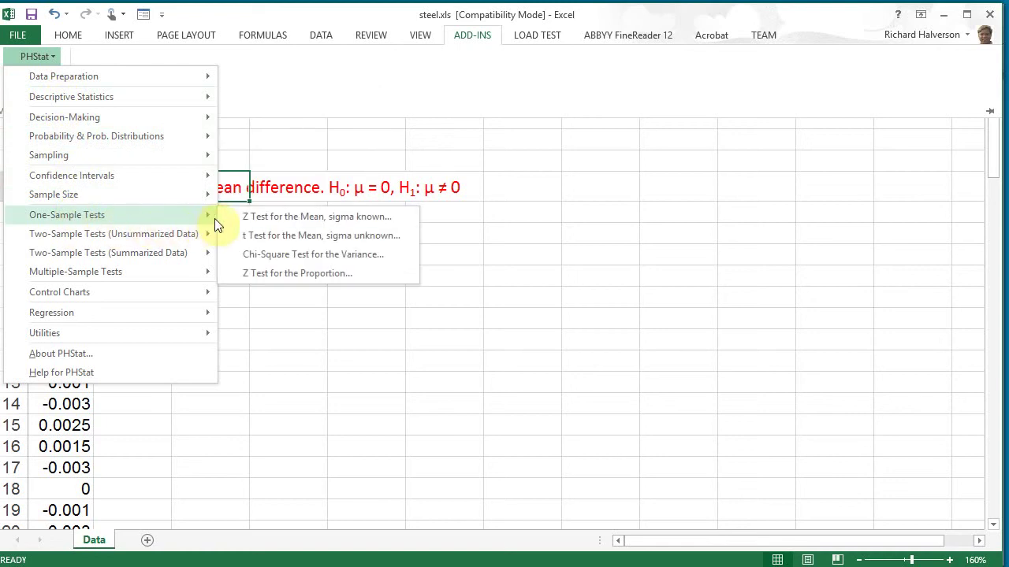
{"action": "left_click", "coordinate": [346, 236]}
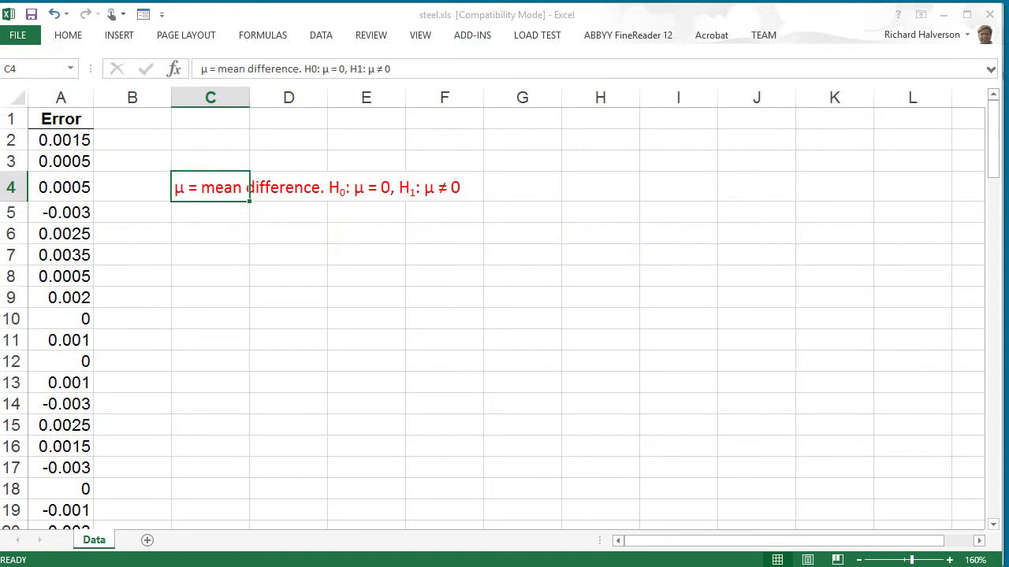
{"action": "left_click_drag", "start_coordinate": [611, 170], "coordinate": [631, 110]}
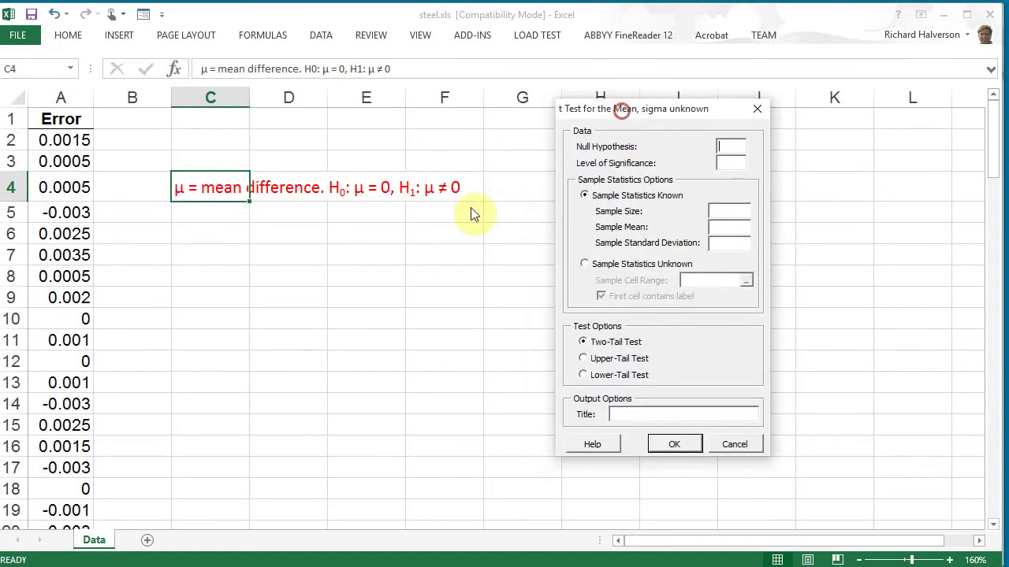
- Run the test with null hypothesis 0, significance 0.05, and raw sample data A1:A101
{"action": "left_click", "coordinate": [725, 145]}
{"action": "type", "text": "0"}
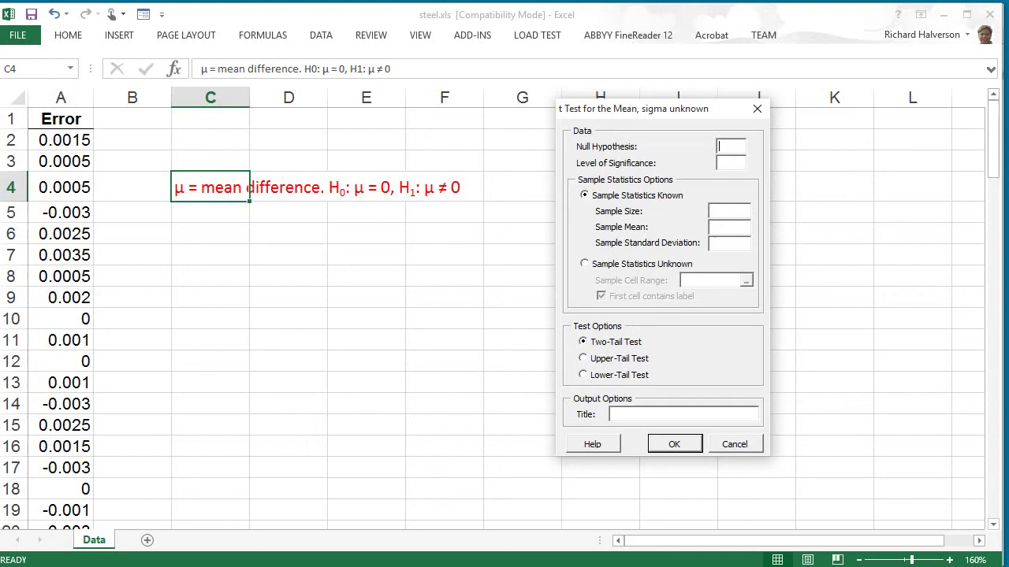
{"action": "left_click", "coordinate": [733, 164]}
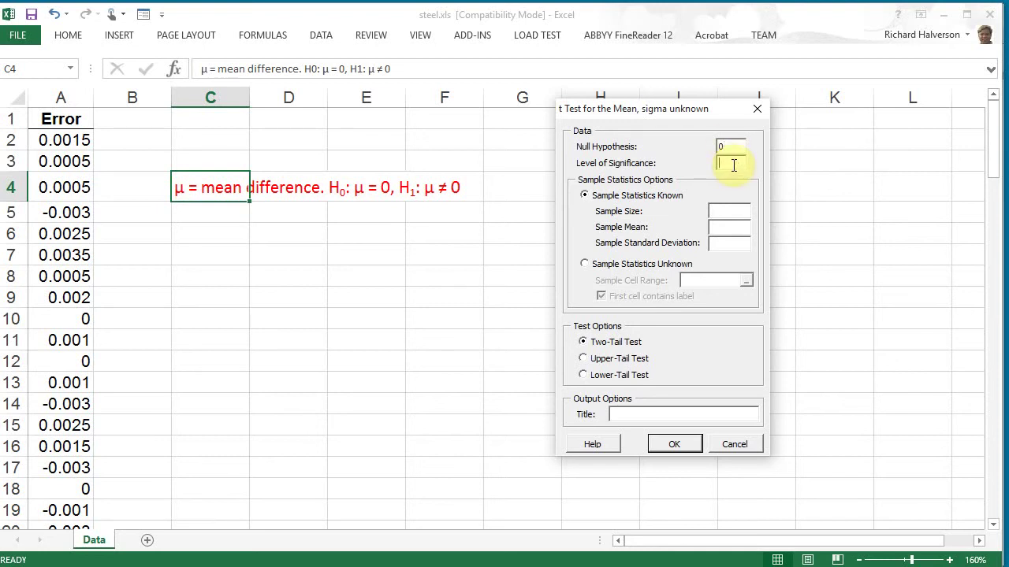
{"action": "type", "text": "0.05"}
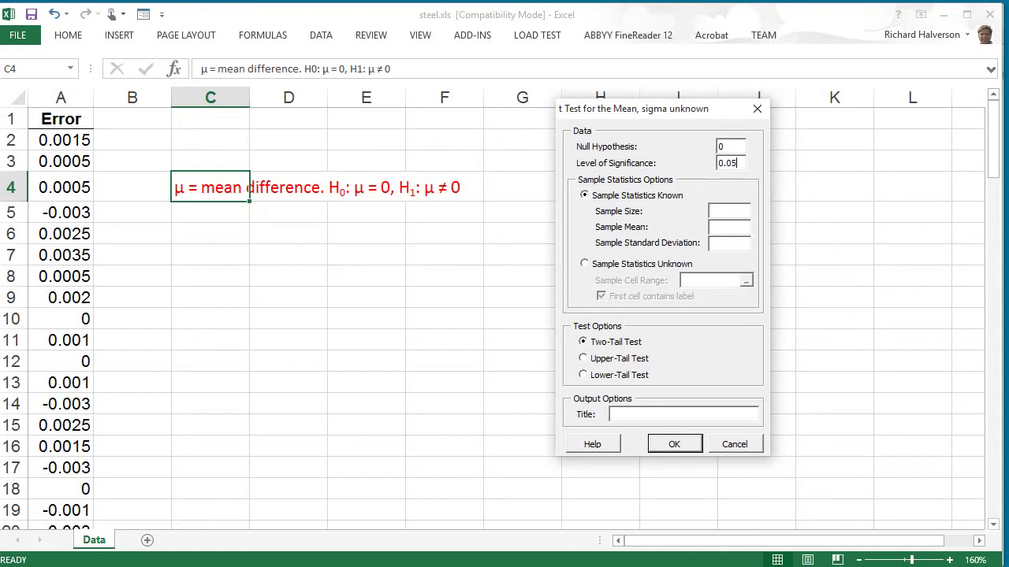
{"action": "left_click", "coordinate": [584, 265]}
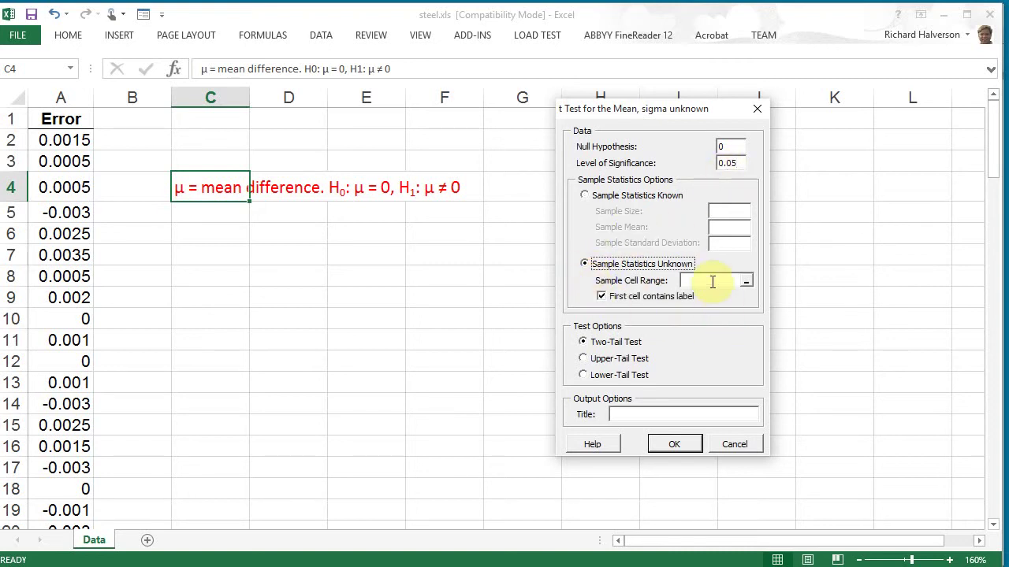
{"action": "left_click", "coordinate": [712, 281]}
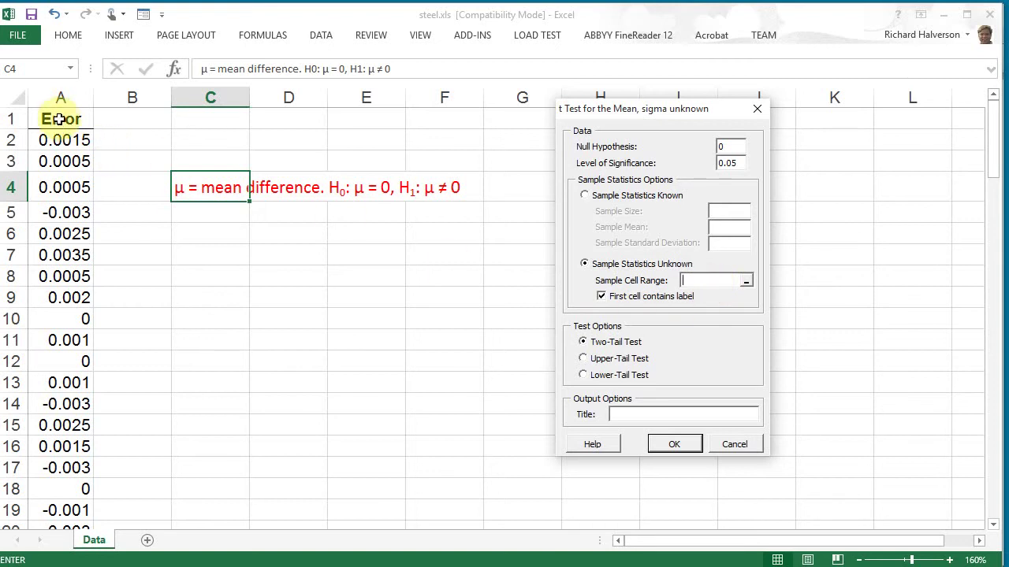
{"action": "left_click_drag", "start_coordinate": [59, 119], "coordinate": [51, 487]}
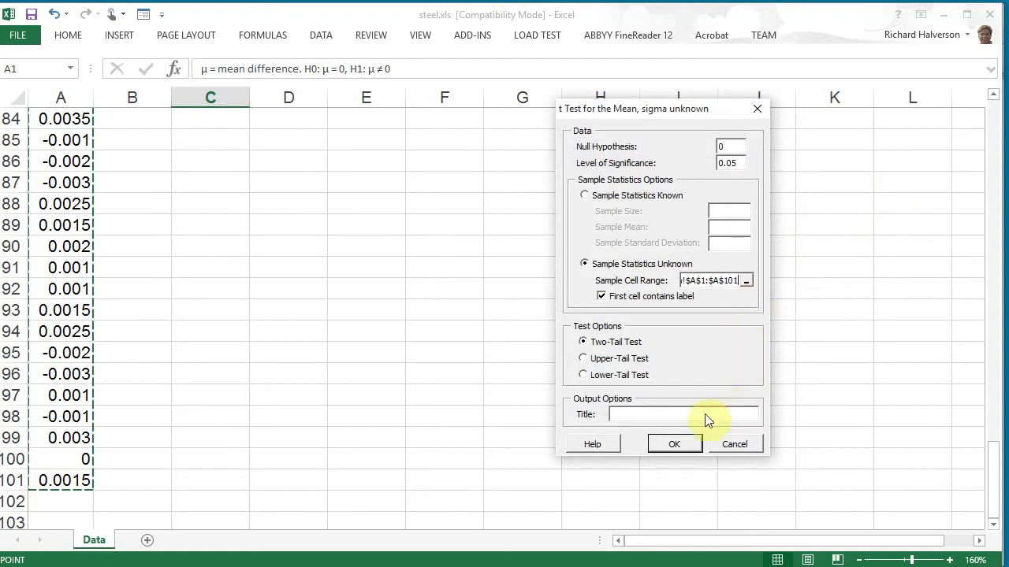
{"action": "left_click", "coordinate": [675, 444]}
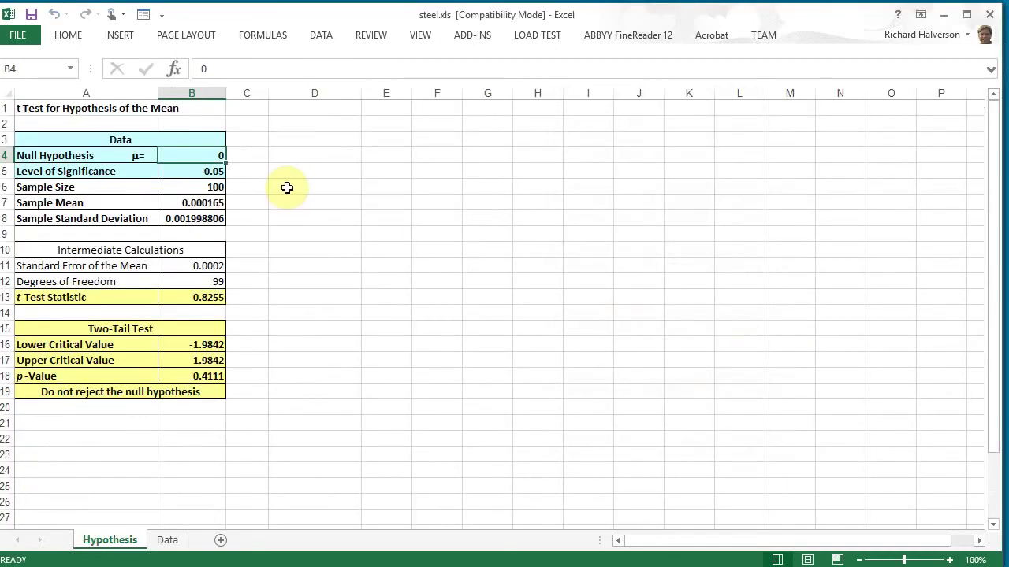
- Zoom to 120% and inspect the conclusion, p-value, test statistic, critical values and sample mean formulas
{"action": "left_click", "coordinate": [950, 560]}
{"action": "left_click", "coordinate": [949, 559]}
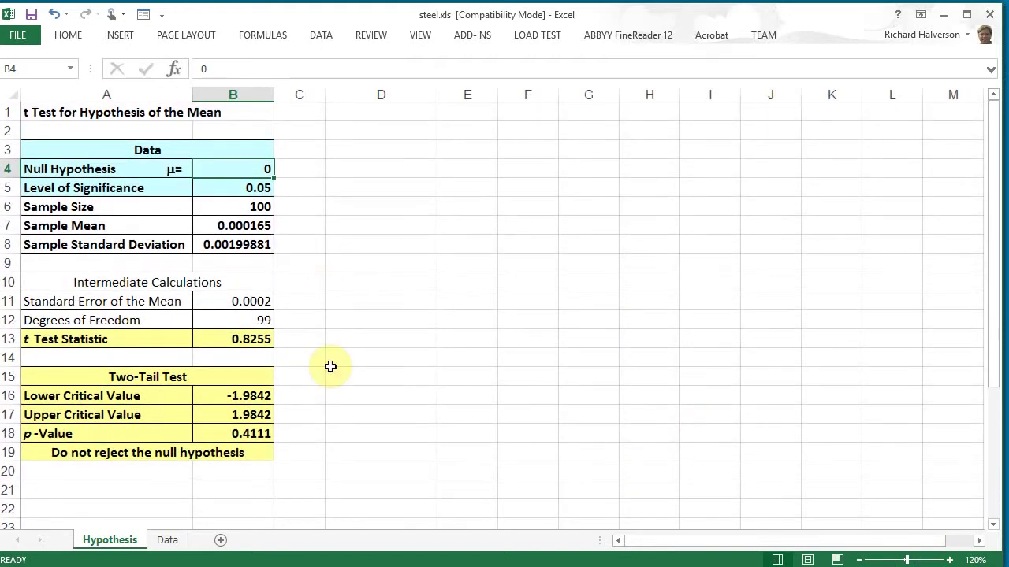
{"action": "left_click", "coordinate": [101, 455]}
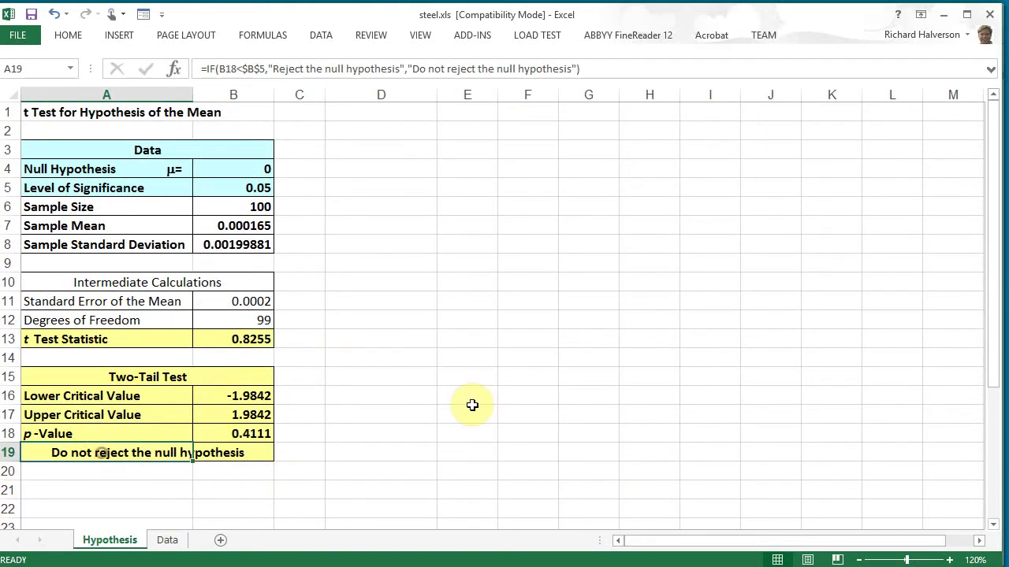
{"action": "left_click", "coordinate": [250, 434]}
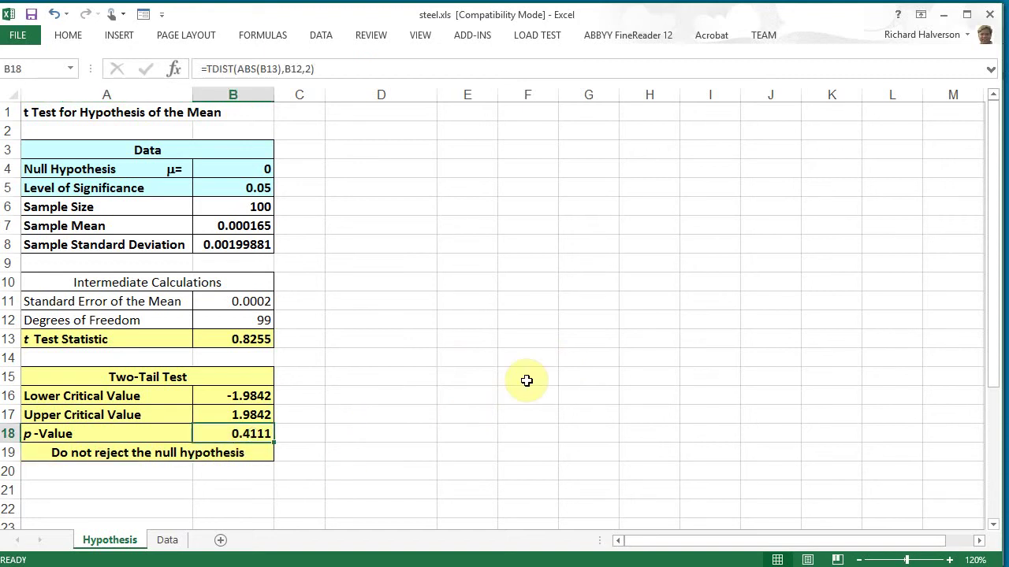
{"action": "left_click", "coordinate": [255, 189]}
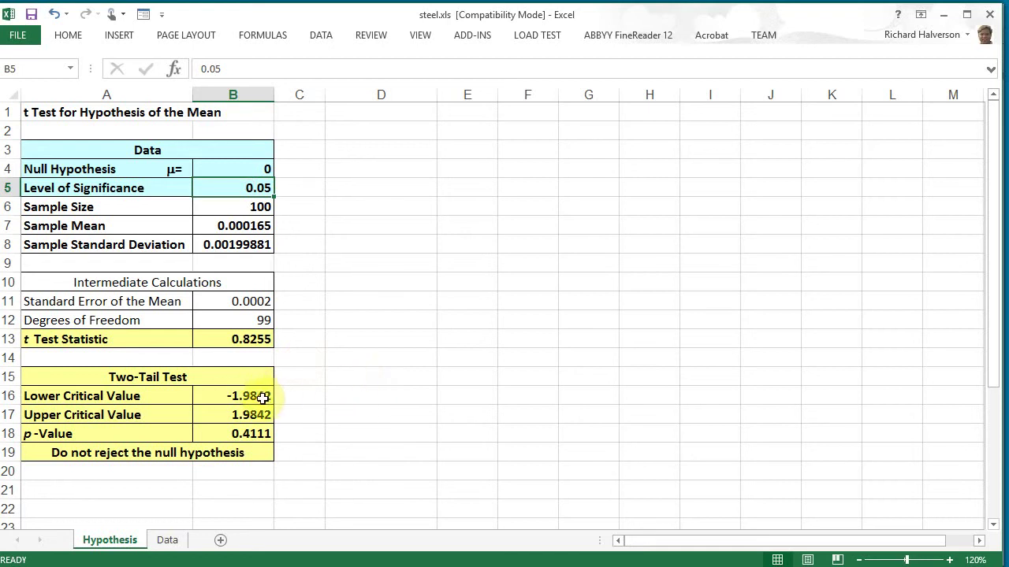
{"action": "left_click", "coordinate": [249, 342]}
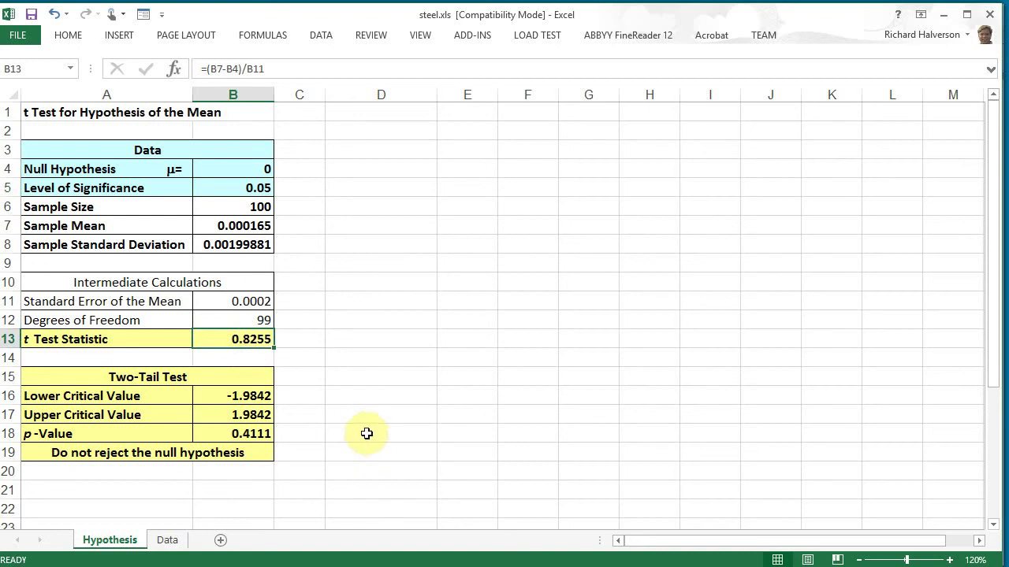
{"action": "left_click", "coordinate": [237, 389]}
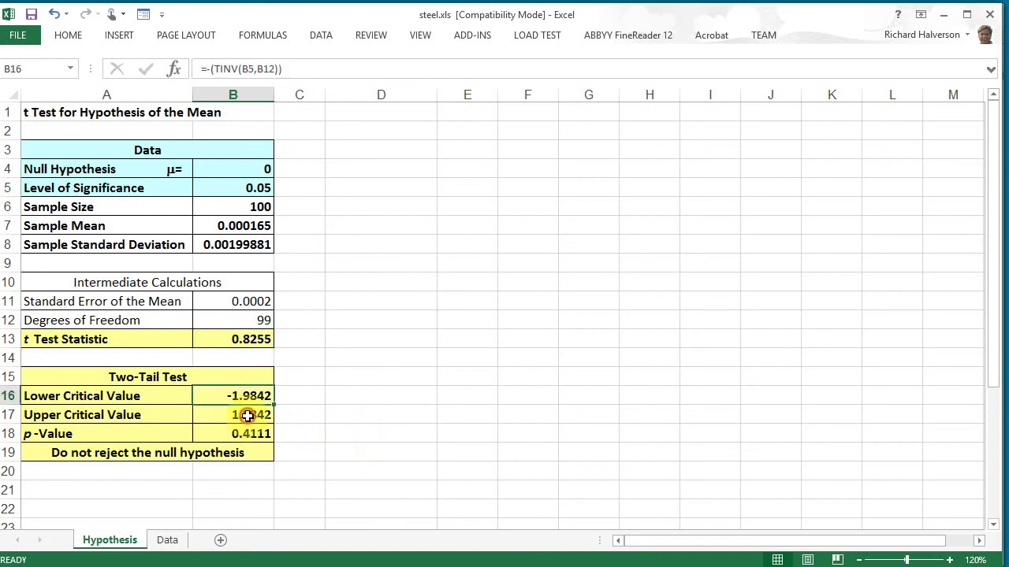
{"action": "left_click", "coordinate": [240, 413]}
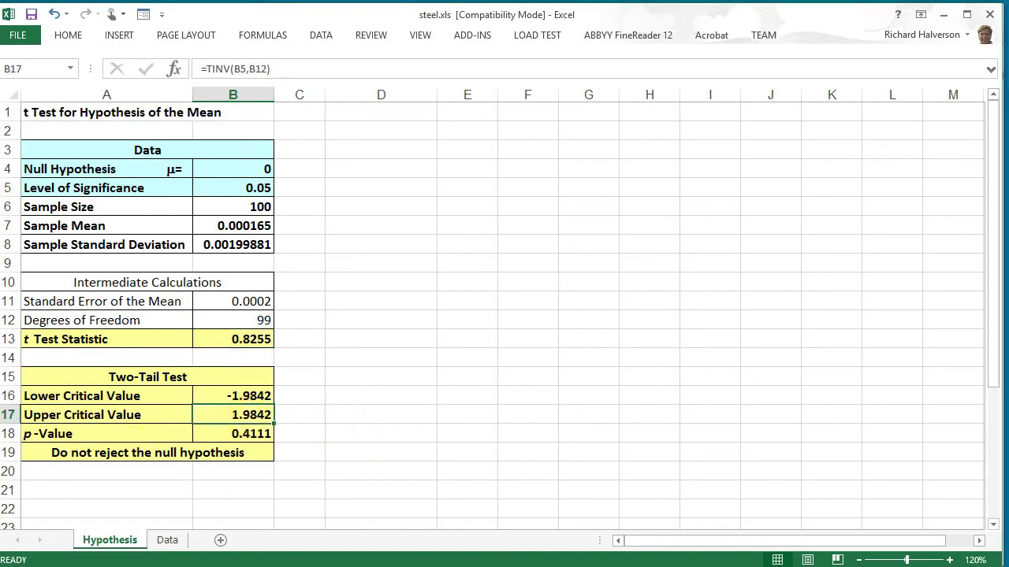
{"action": "left_click", "coordinate": [233, 225]}
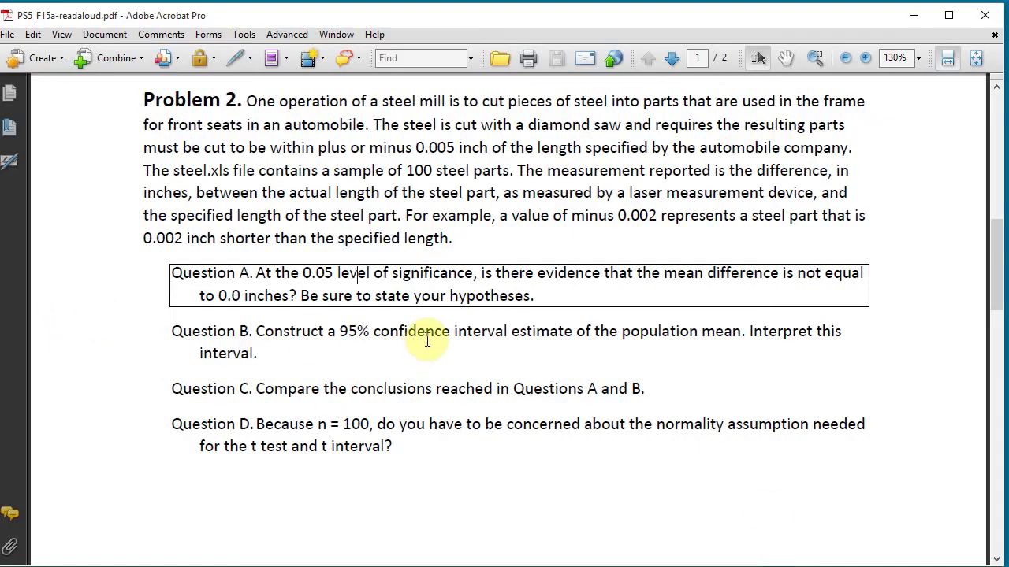
- Listen to Question B on the 95% confidence interval, then open PHStat from the Data sheet
{"action": "left_click", "coordinate": [429, 335]}
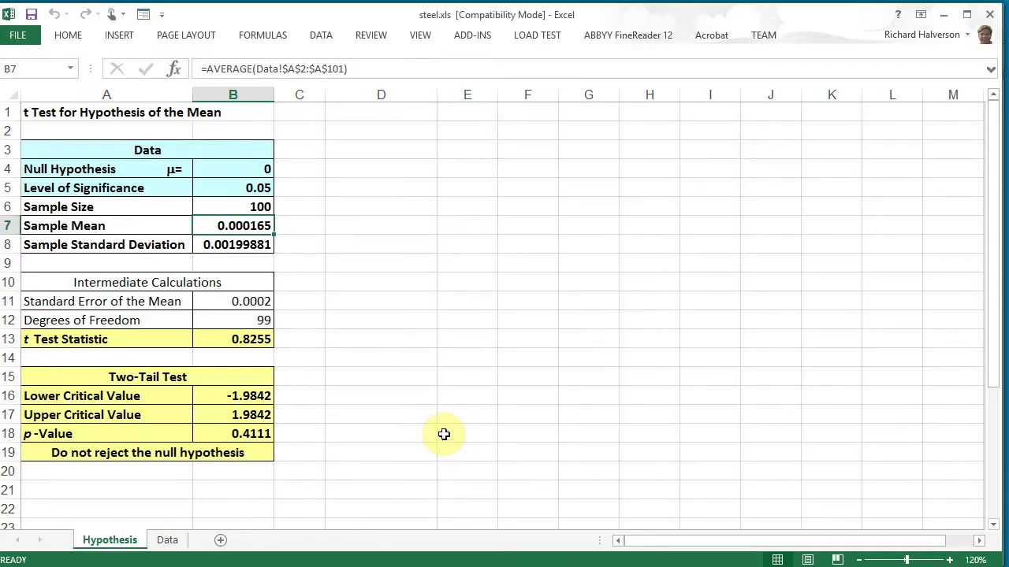
{"action": "left_click", "coordinate": [167, 540]}
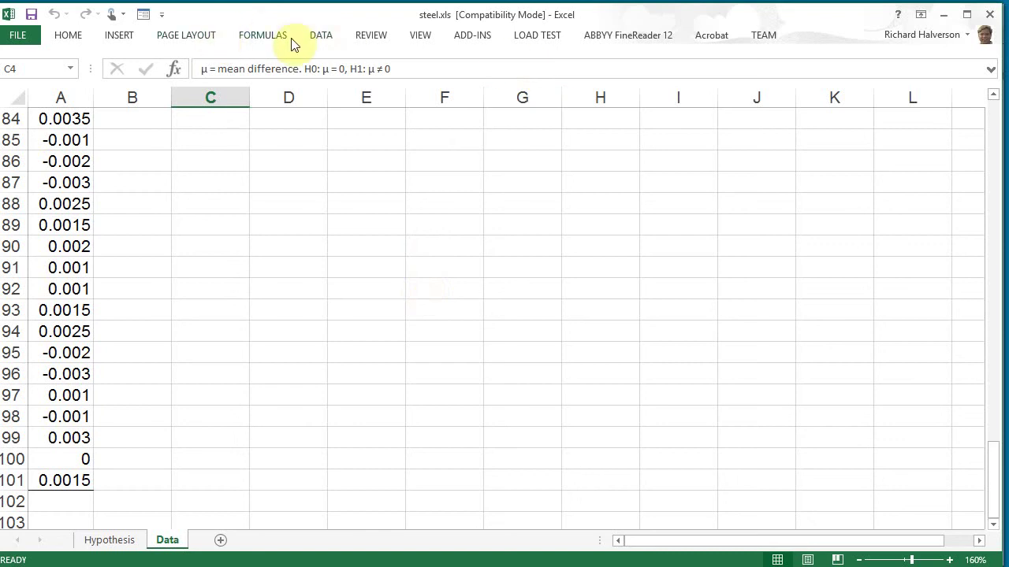
{"action": "left_click", "coordinate": [477, 38]}
{"action": "left_click", "coordinate": [25, 57]}
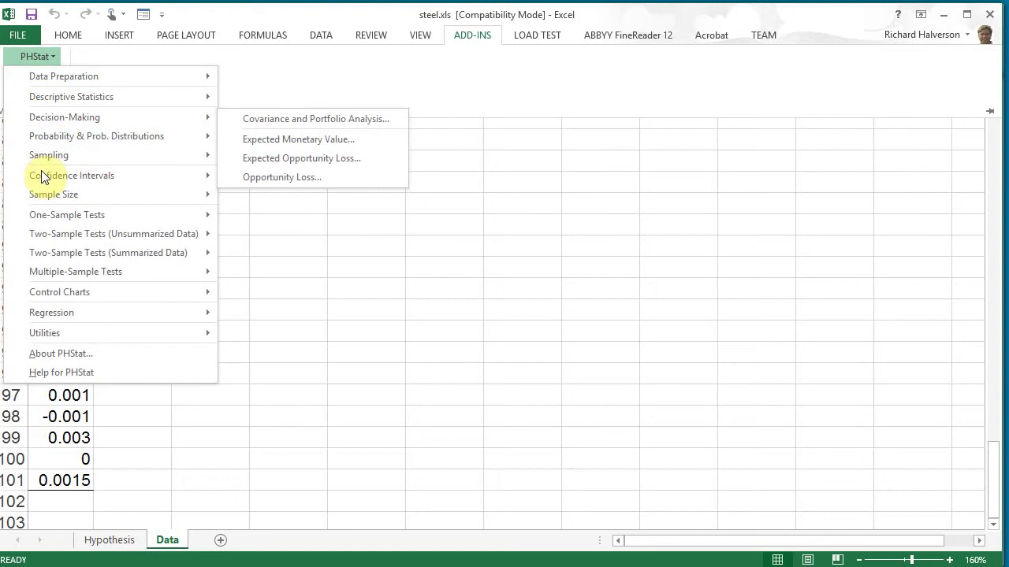
- Launch PHStat's Estimate for the Mean, sigma unknown, using raw sample data A1:A101
{"action": "mouse_move", "coordinate": [41, 174]}
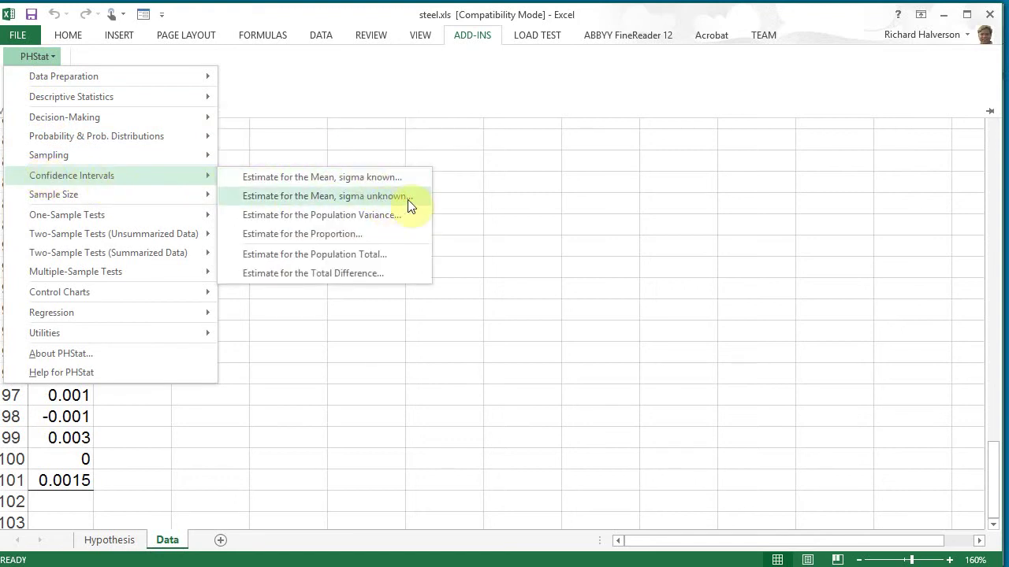
{"action": "left_click", "coordinate": [371, 196]}
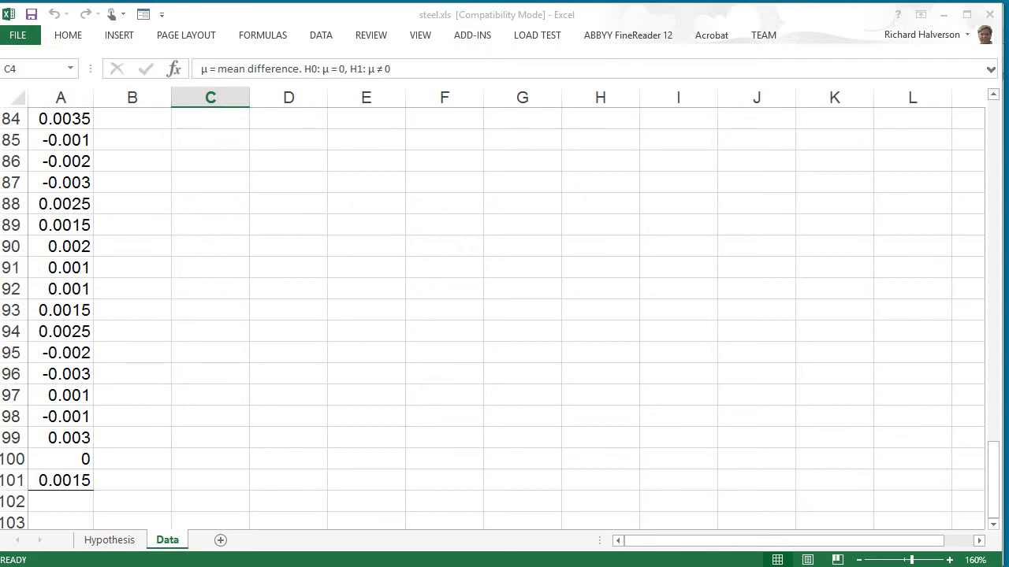
{"action": "left_click", "coordinate": [573, 63]}
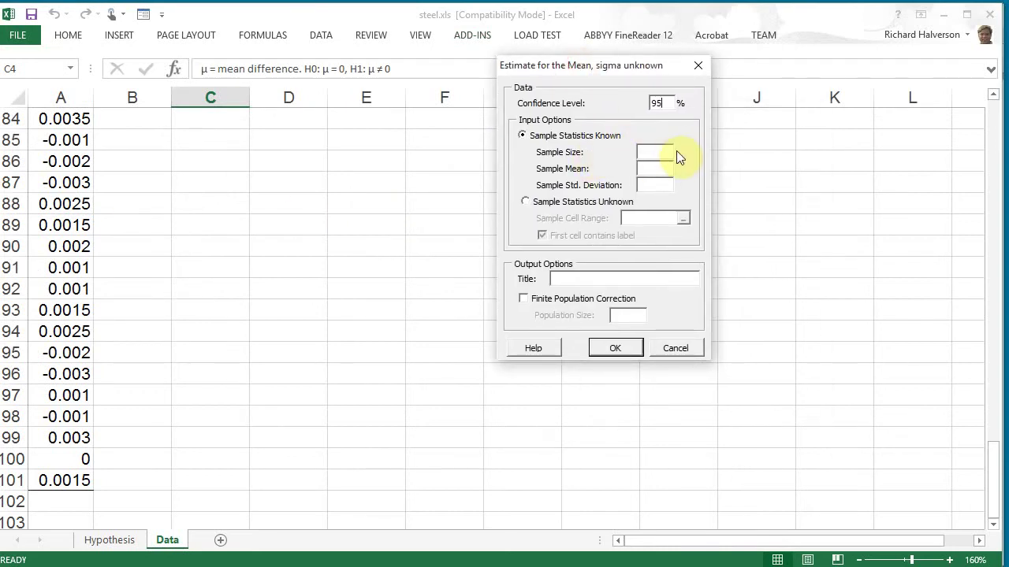
{"action": "left_click", "coordinate": [526, 204]}
{"action": "left_click", "coordinate": [635, 219]}
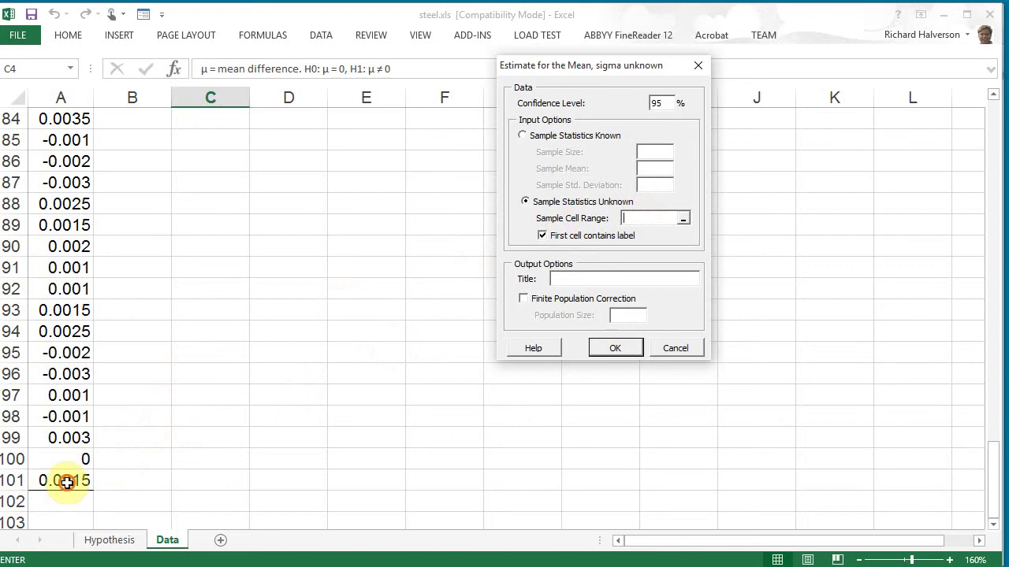
{"action": "left_click_drag", "start_coordinate": [67, 483], "coordinate": [63, 118]}
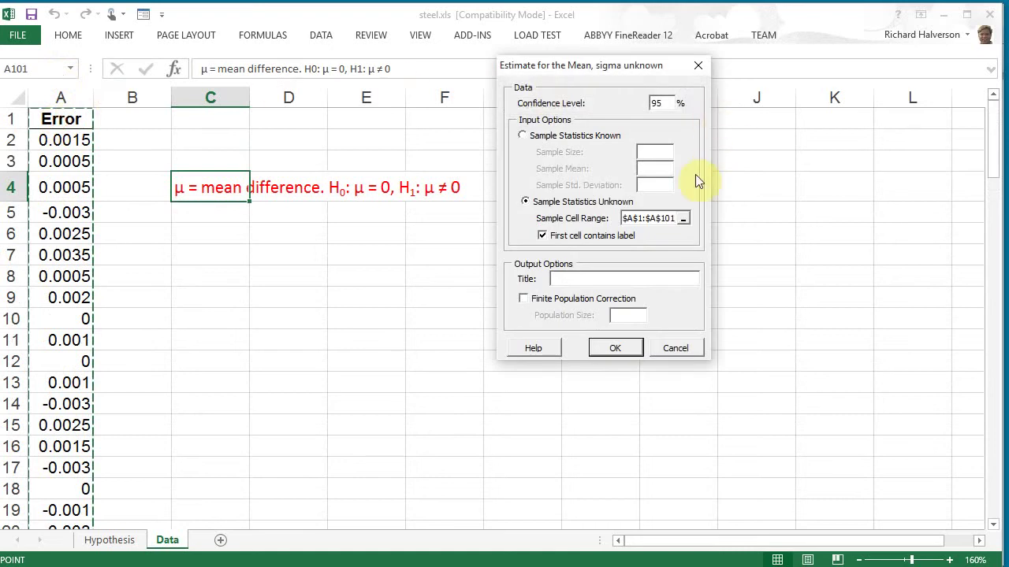
- Generate the Confidence sheet and zoom in to review the sample mean formula in B5
{"action": "left_click", "coordinate": [628, 351]}
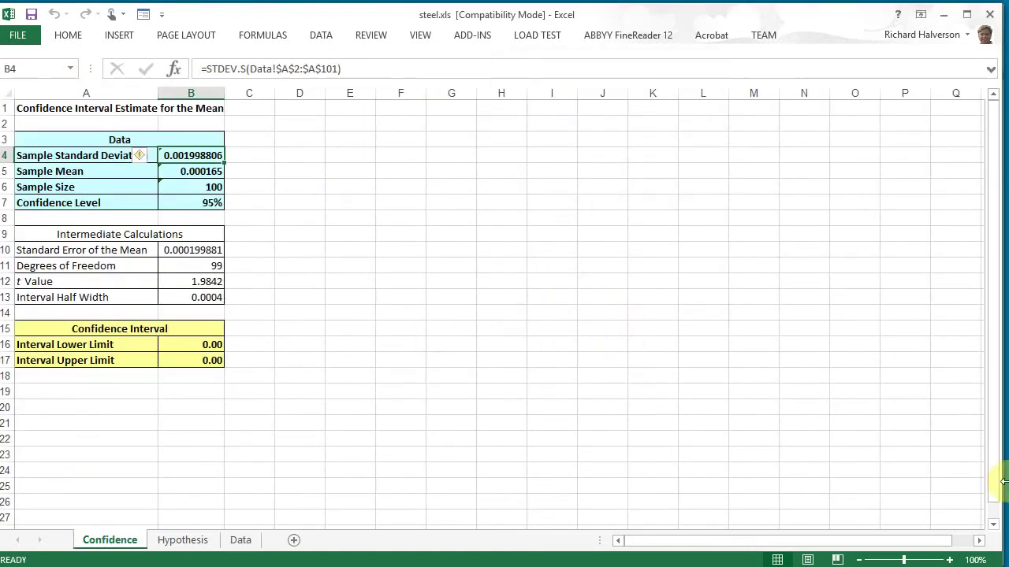
{"action": "left_click", "coordinate": [950, 559]}
{"action": "left_click", "coordinate": [949, 560]}
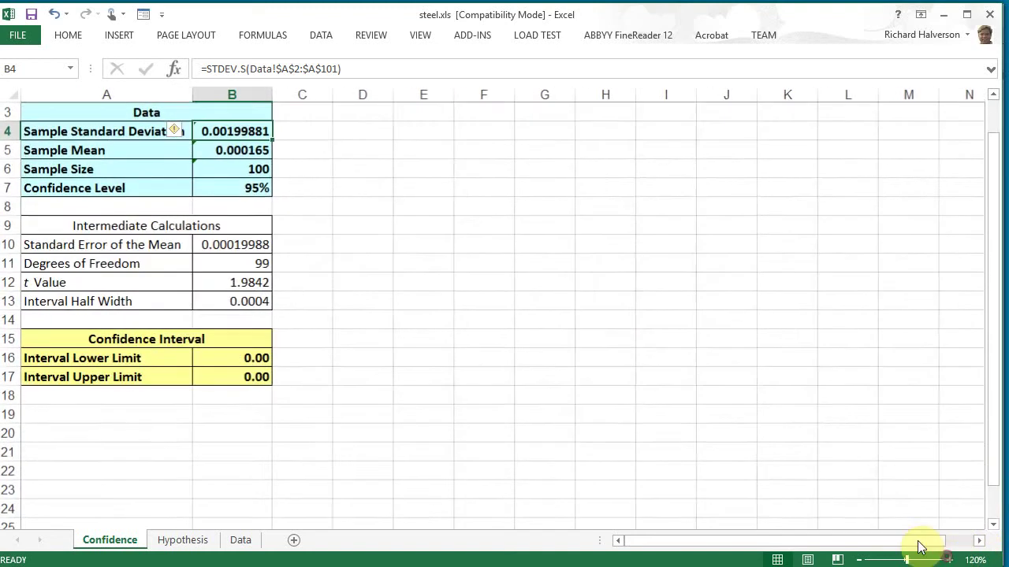
{"action": "scroll", "coordinate": [636, 367], "scroll_direction": "up", "scroll_amount": 1}
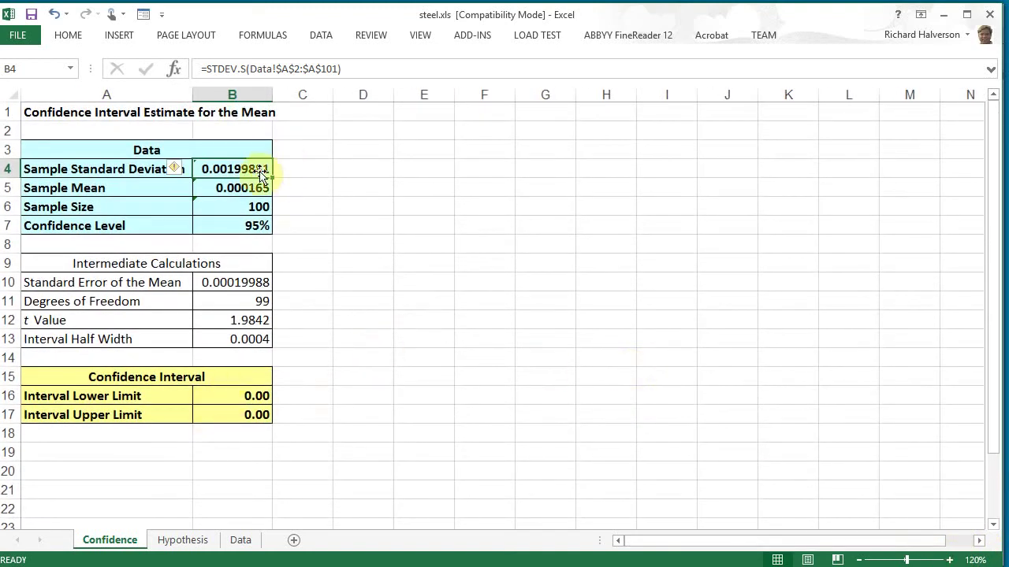
{"action": "left_click", "coordinate": [261, 189]}
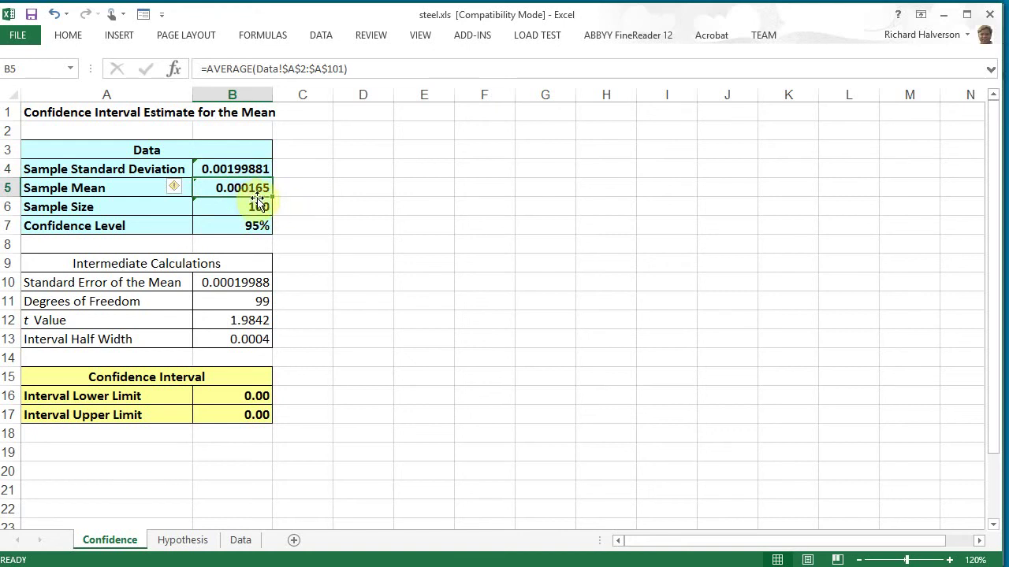
- Show the B16:B17 interval limits to seven decimals: -0.0002316 and 0.0005616
{"action": "left_click_drag", "start_coordinate": [241, 394], "coordinate": [256, 414]}
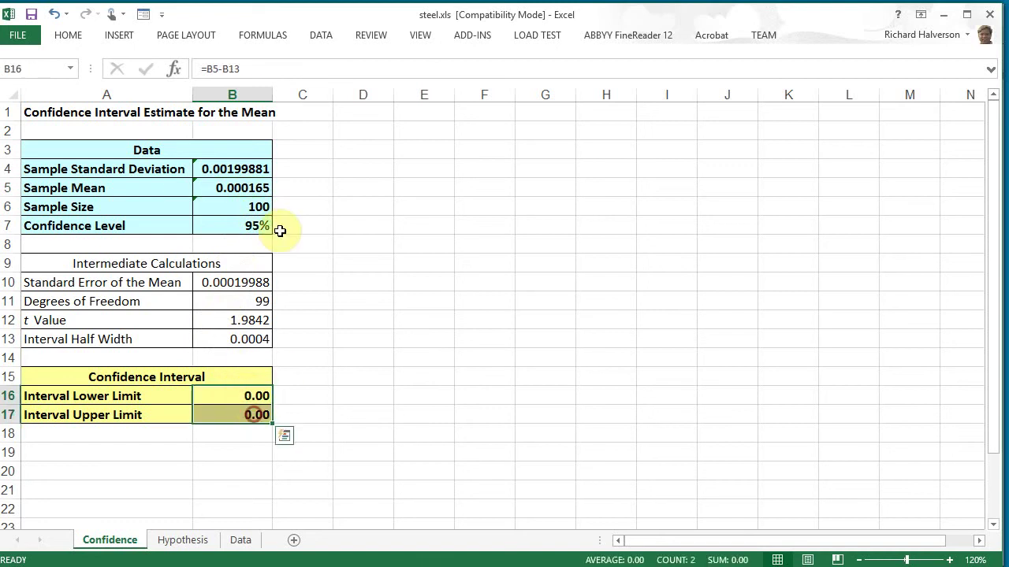
{"action": "left_click", "coordinate": [68, 36]}
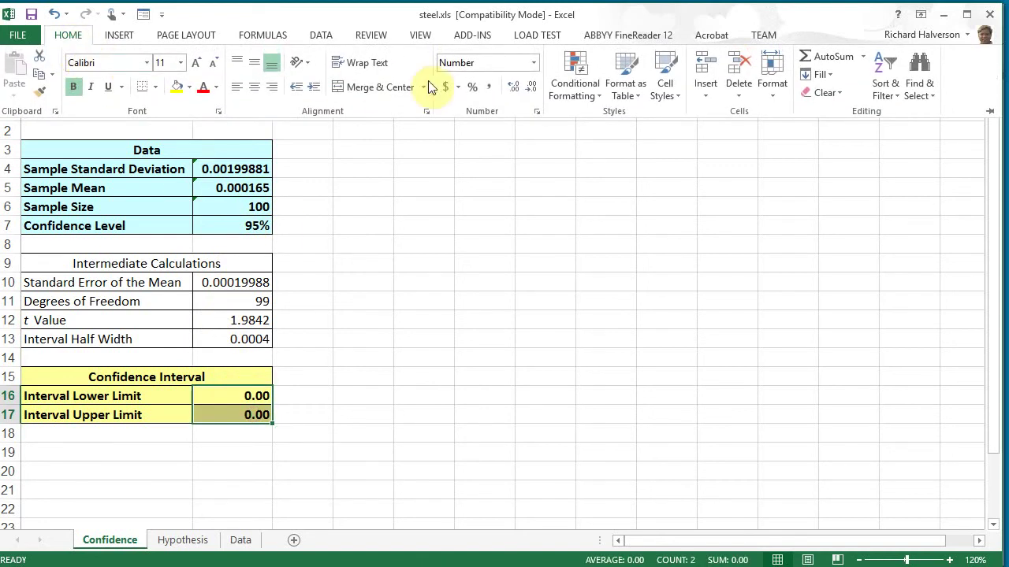
{"action": "left_click", "coordinate": [516, 85]}
{"action": "left_click", "coordinate": [516, 84]}
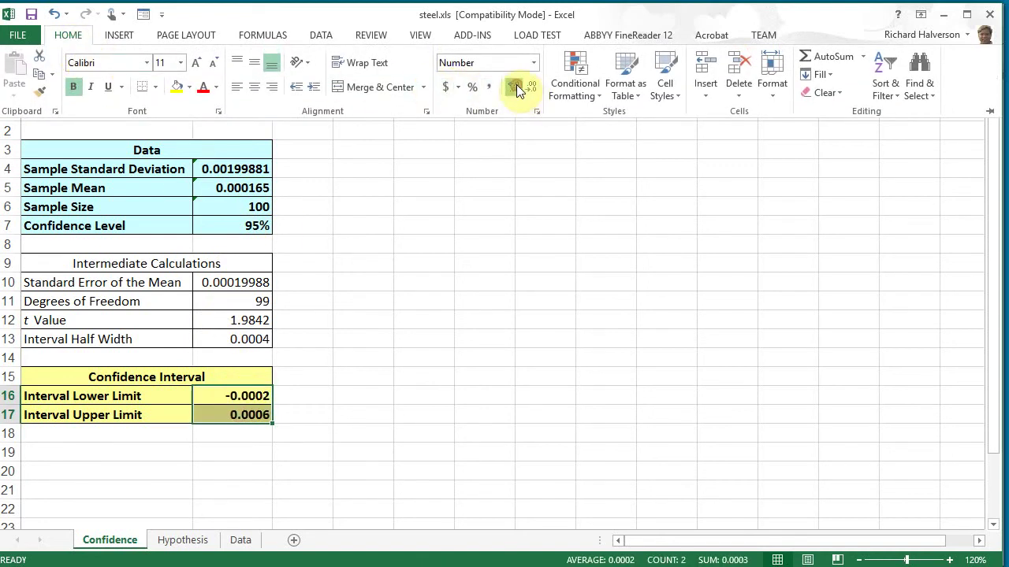
{"action": "left_click", "coordinate": [517, 84]}
{"action": "left_click", "coordinate": [516, 84]}
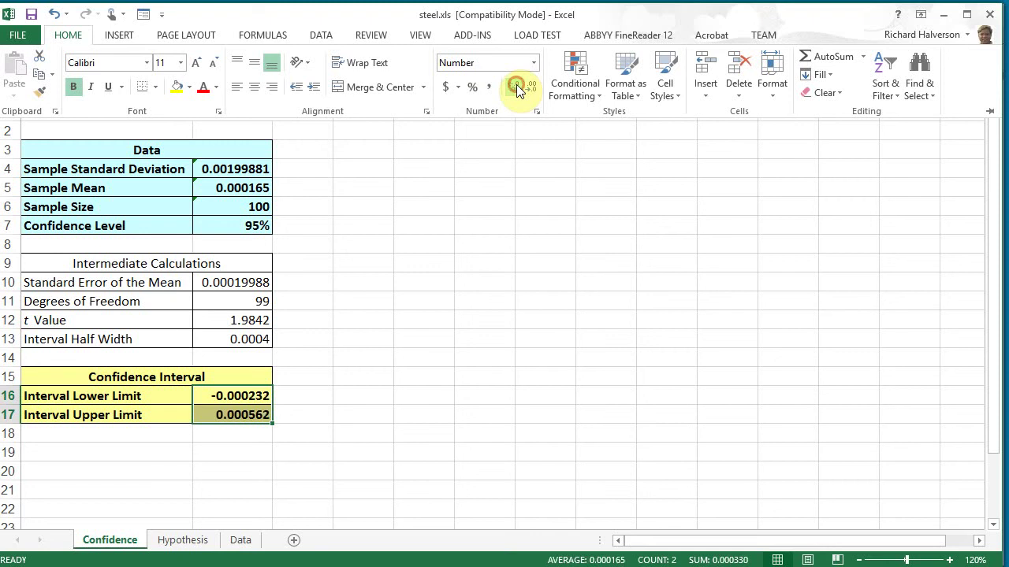
{"action": "left_click", "coordinate": [516, 84]}
{"action": "left_click", "coordinate": [226, 393]}
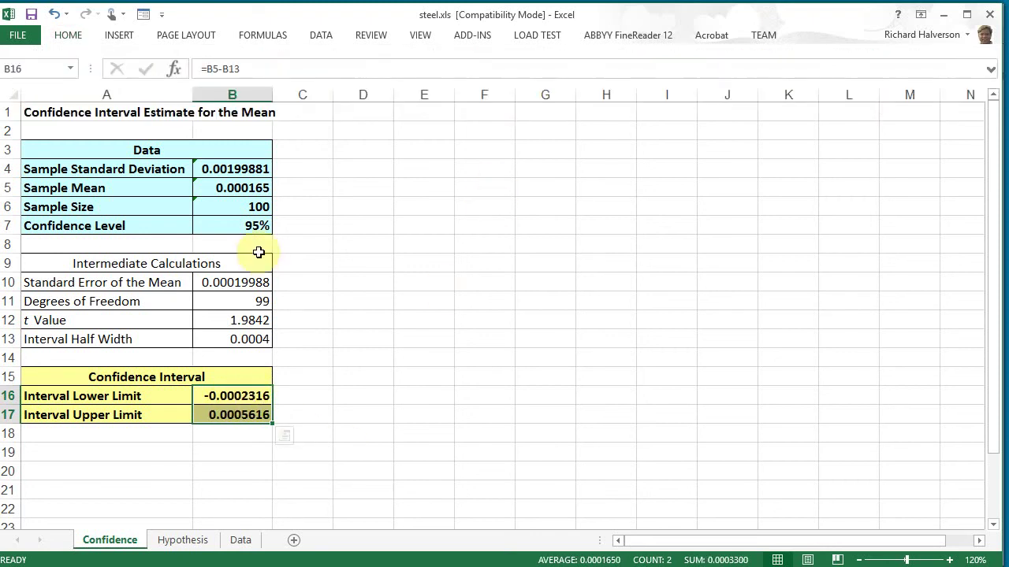
{"action": "left_click", "coordinate": [237, 413]}
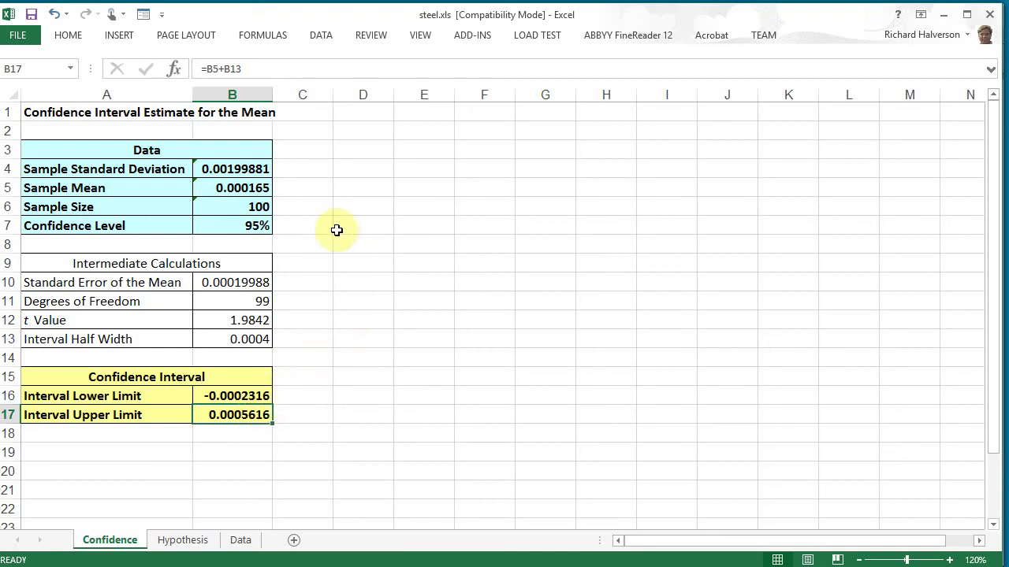
{"action": "left_click", "coordinate": [246, 188]}
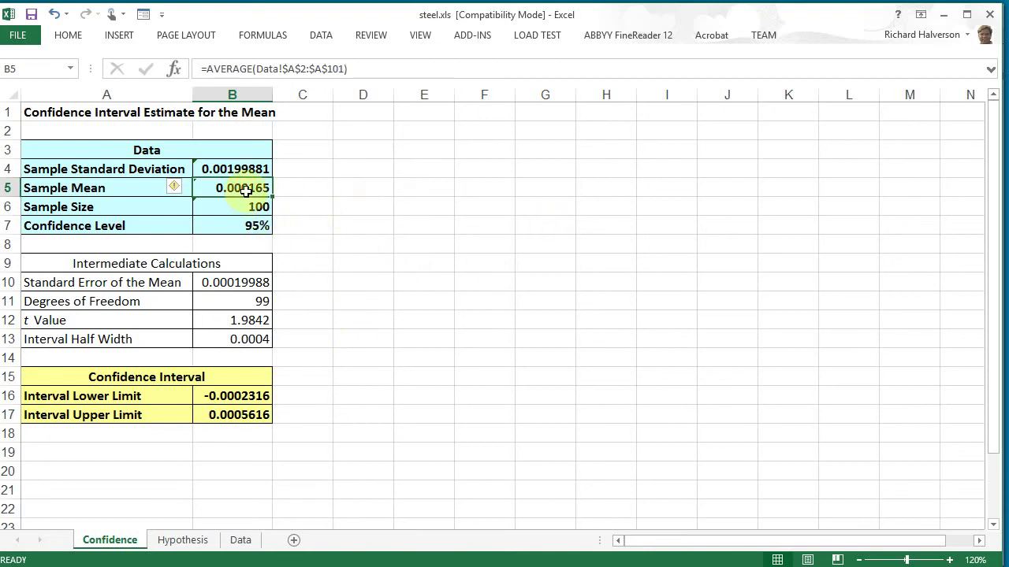
{"action": "left_click", "coordinate": [243, 396]}
{"action": "left_click", "coordinate": [243, 413]}
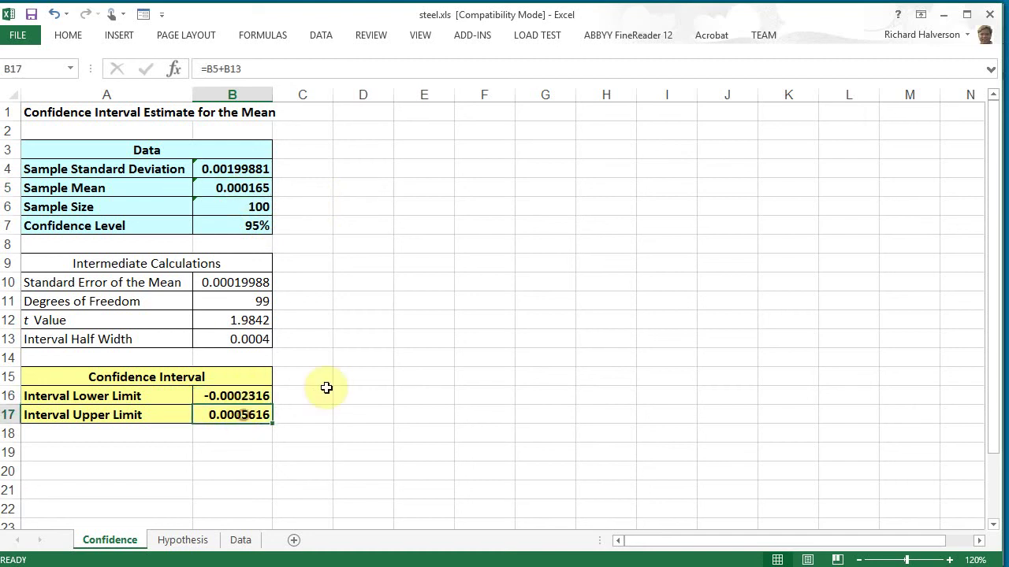
{"action": "left_click", "coordinate": [236, 189]}
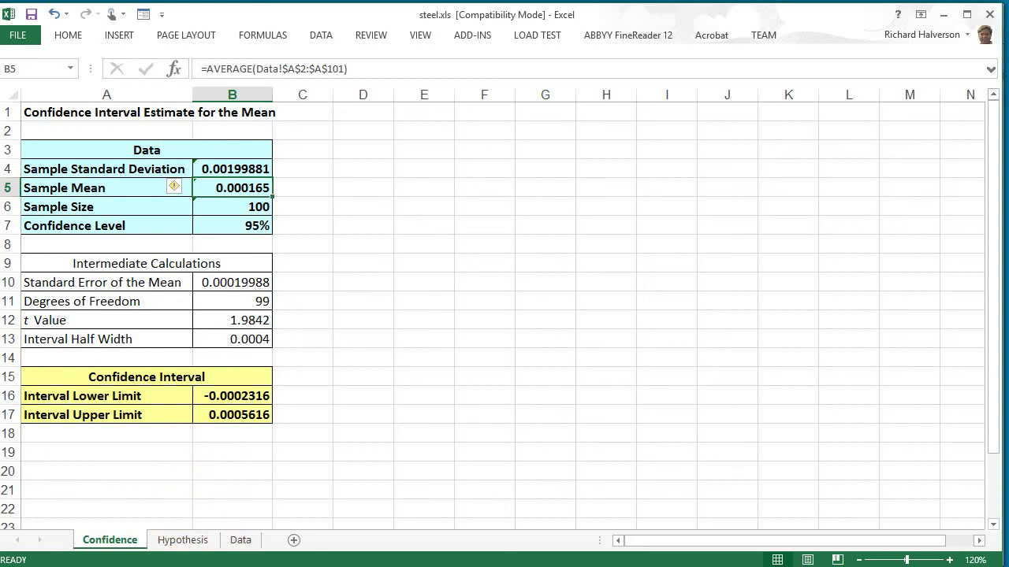
{"action": "key", "text": "alt+Tab"}
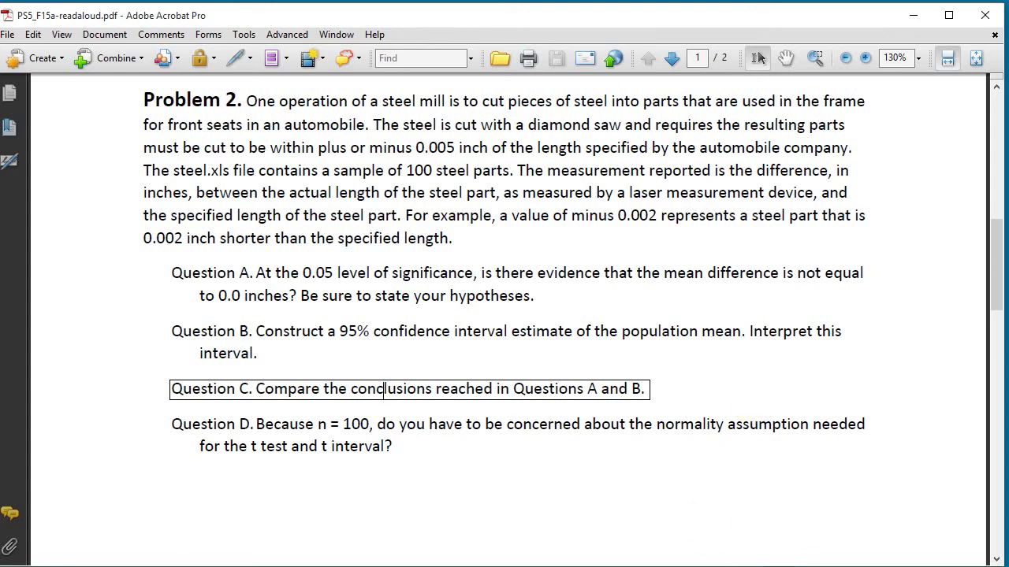
{"action": "key", "text": "alt+Tab"}
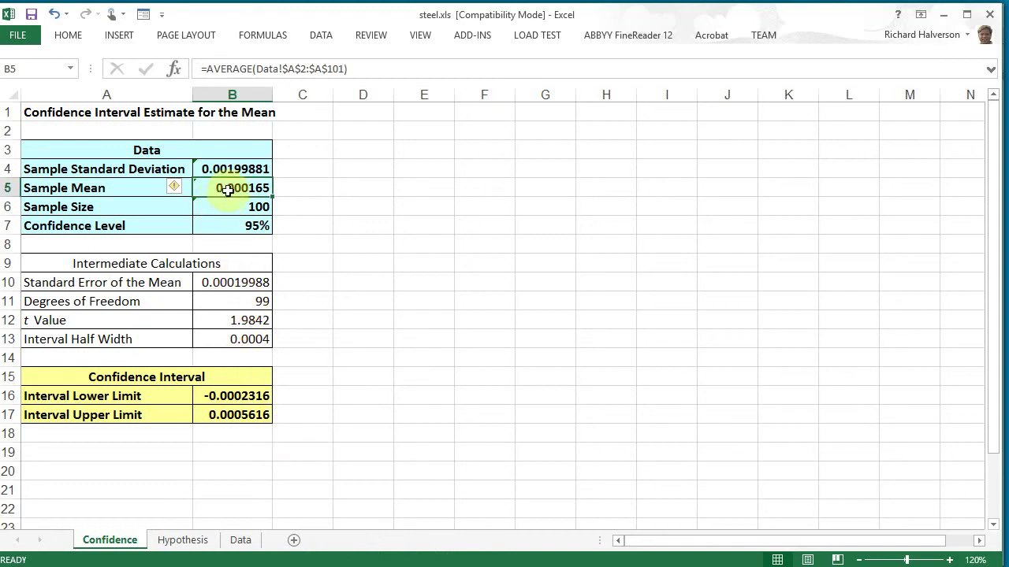
- Re-check the confidence interval limits in B16:B17
{"action": "left_click", "coordinate": [224, 398]}
{"action": "left_click_drag", "start_coordinate": [224, 399], "coordinate": [225, 408]}
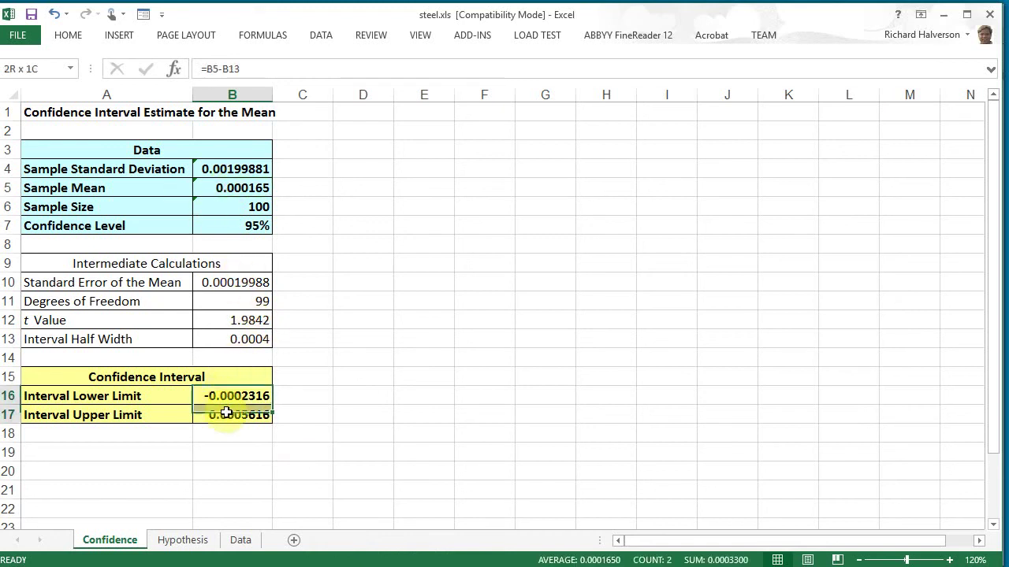
{"action": "left_click", "coordinate": [319, 409]}
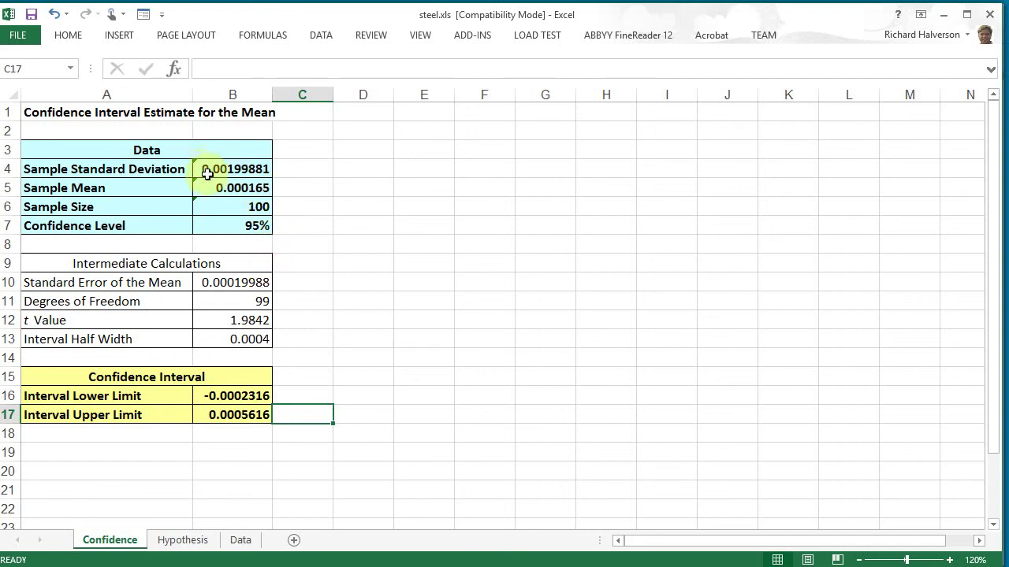
- On the Hypothesis sheet, compare the p-value in B18 with the significance level in B5
{"action": "left_click", "coordinate": [240, 540]}
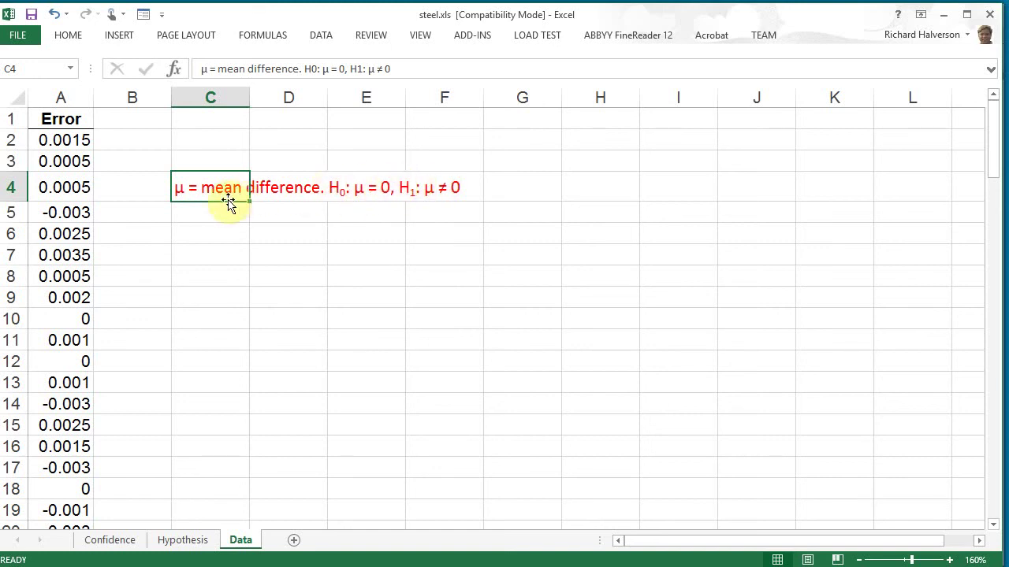
{"action": "left_click", "coordinate": [183, 540]}
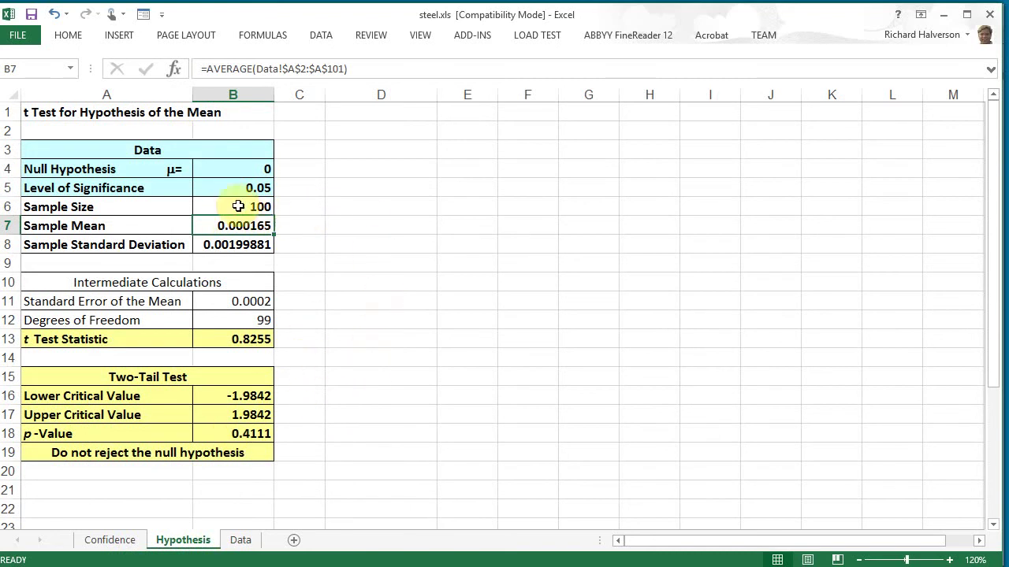
{"action": "left_click", "coordinate": [241, 434]}
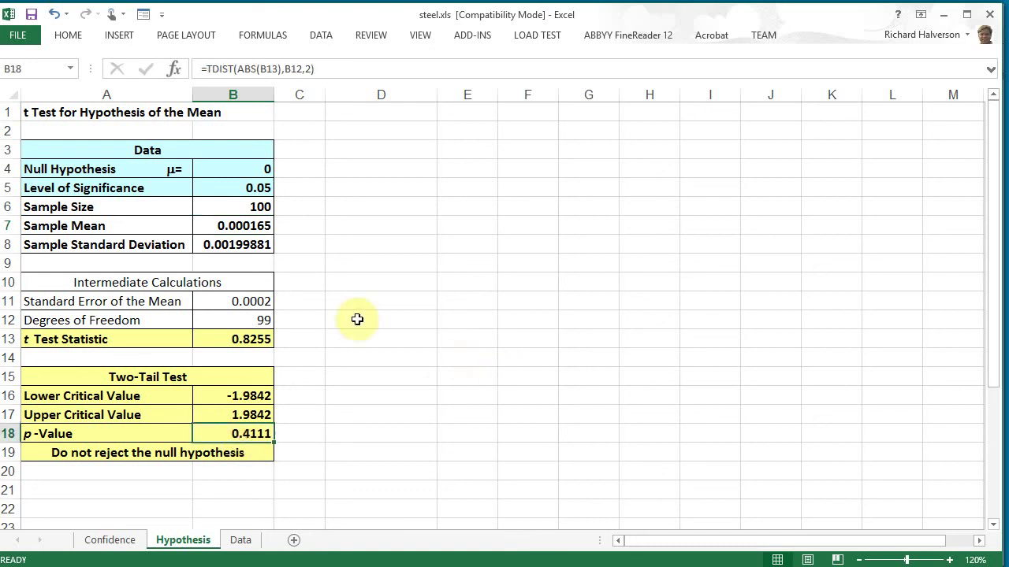
{"action": "left_click", "coordinate": [252, 189]}
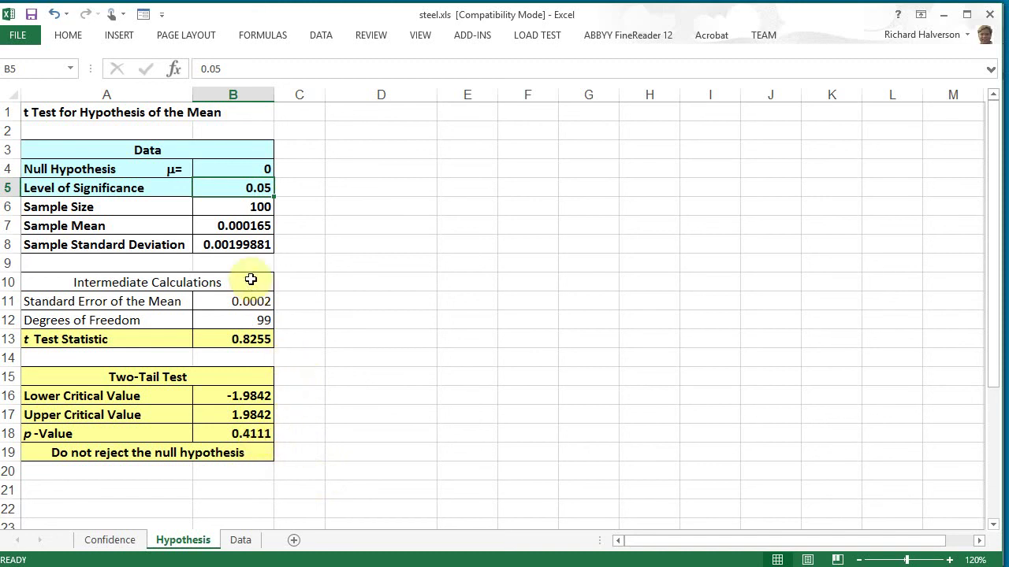
{"action": "left_click", "coordinate": [240, 540]}
{"action": "left_click", "coordinate": [183, 541]}
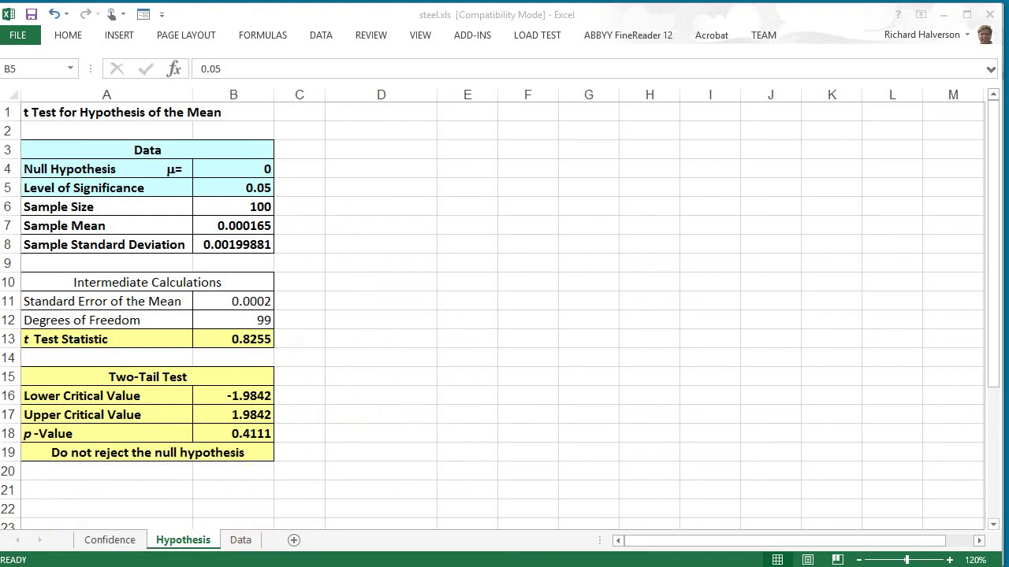
{"action": "key", "text": "alt+Tab"}
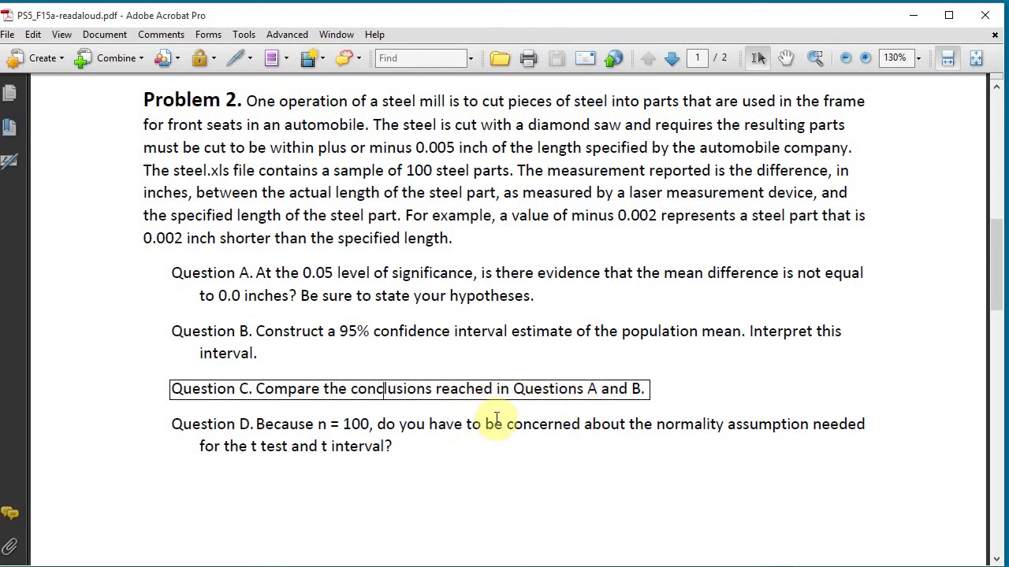
{"action": "left_click", "coordinate": [471, 425]}
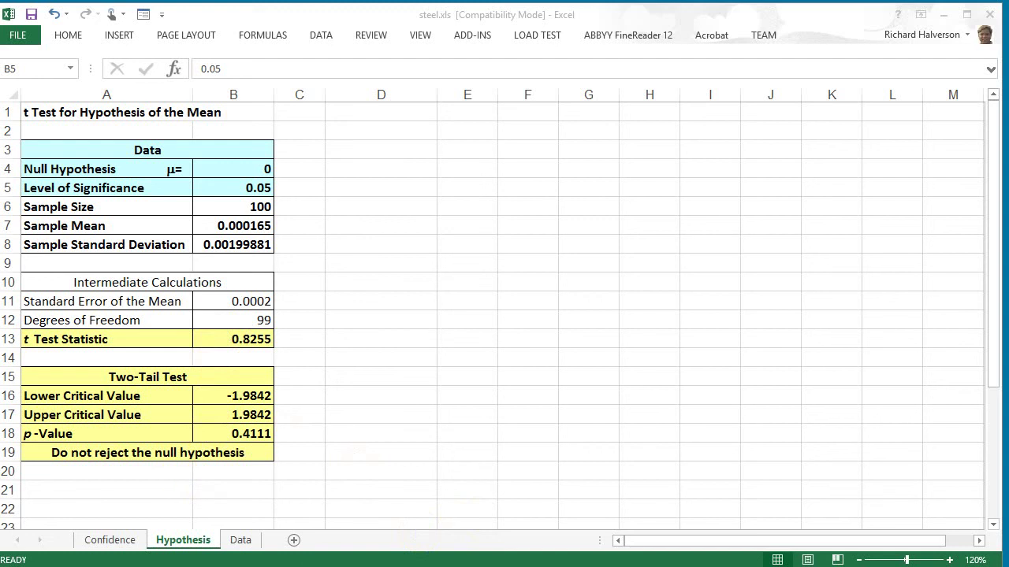
{"action": "left_click", "coordinate": [241, 541]}
- Scroll through the Error values on the Data sheet
{"action": "scroll", "coordinate": [93, 443], "scroll_direction": "down", "scroll_amount": 10}
{"action": "scroll", "coordinate": [93, 443], "scroll_direction": "up", "scroll_amount": 10}
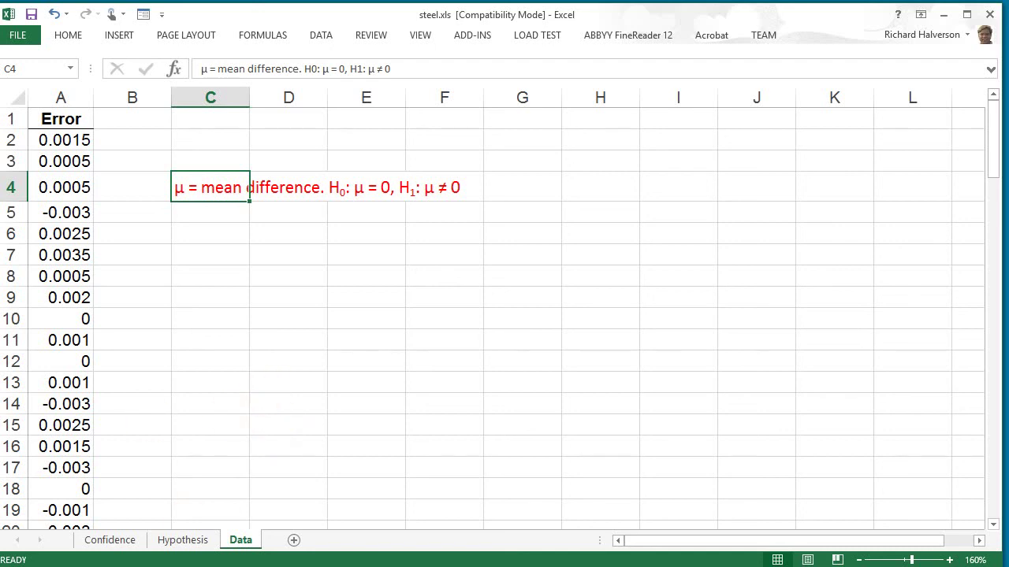
{"action": "scroll", "coordinate": [430, 447], "scroll_direction": "up", "scroll_amount": 6}
{"action": "scroll", "coordinate": [394, 354], "scroll_direction": "down", "scroll_amount": 10}
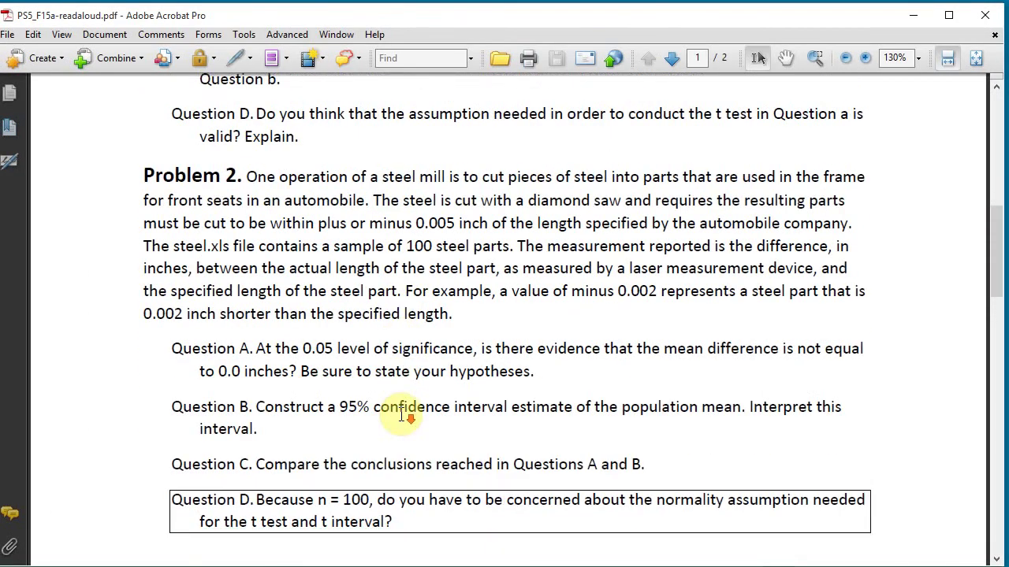